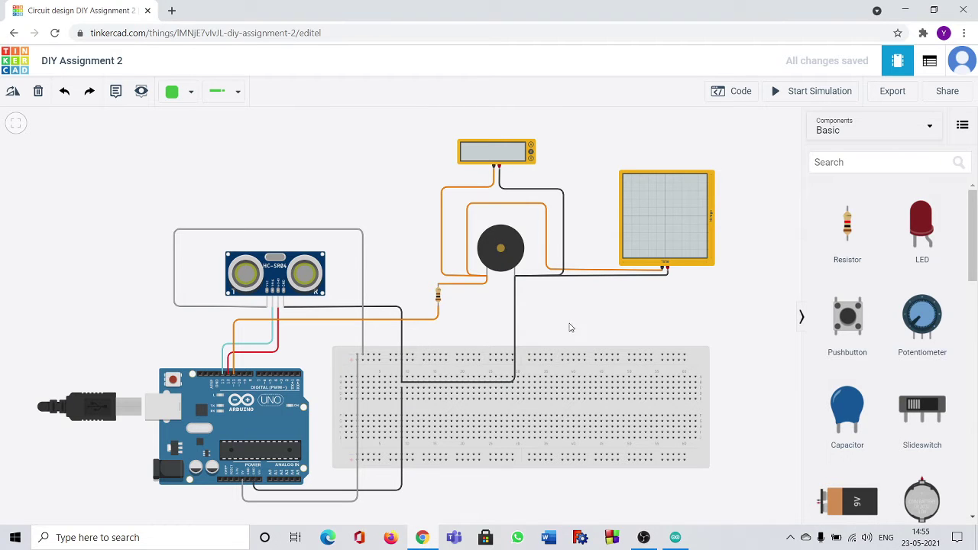
# Step: Check the names of the Arduino board and the ultrasonic sensor on the canvas
pyautogui.moveTo(569, 327)
pyautogui.mouseDown()
pyautogui.moveTo(578, 320)
pyautogui.moveTo(552, 321)
pyautogui.moveTo(567, 335)
pyautogui.mouseUp()
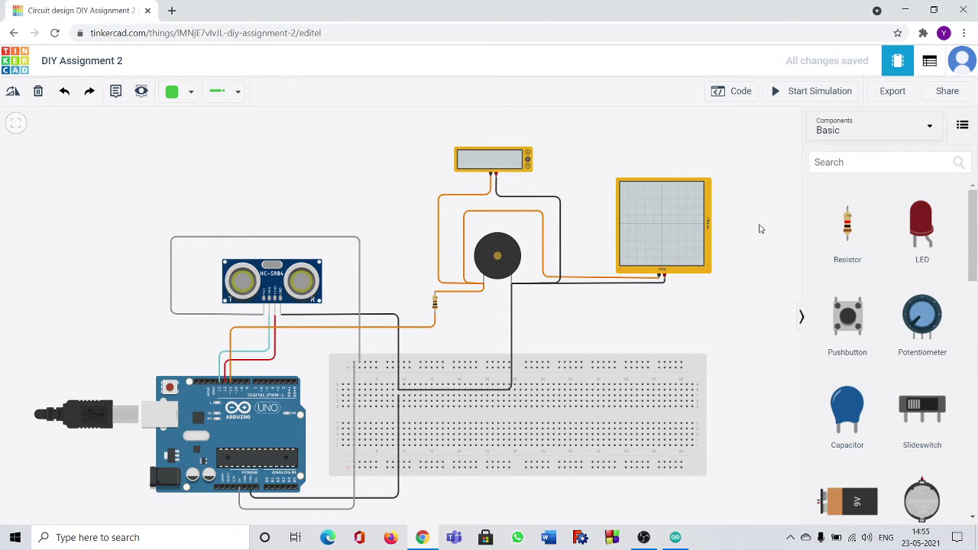
pyautogui.scroll(1, 767, 233)
pyautogui.scroll(-1, 763, 225)
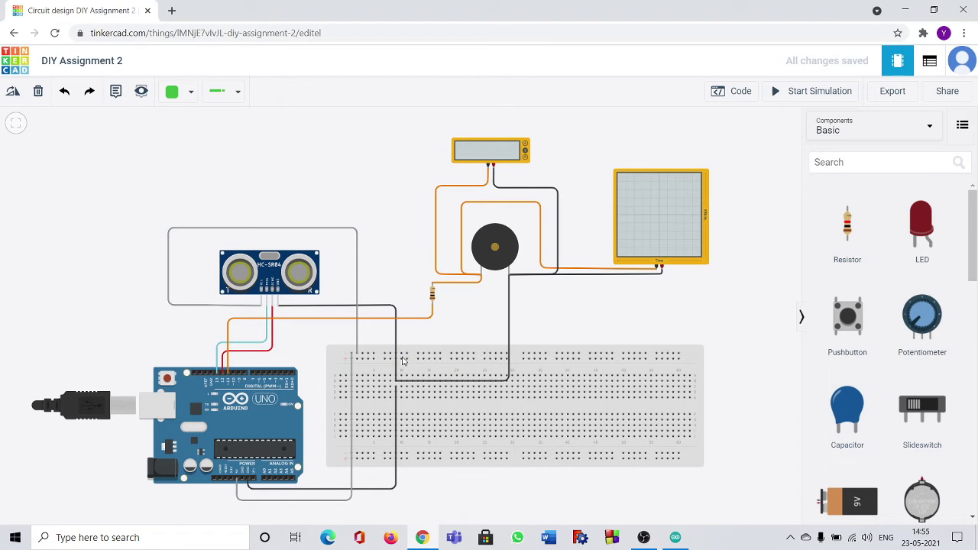
pyautogui.scroll(5, 468, 324)
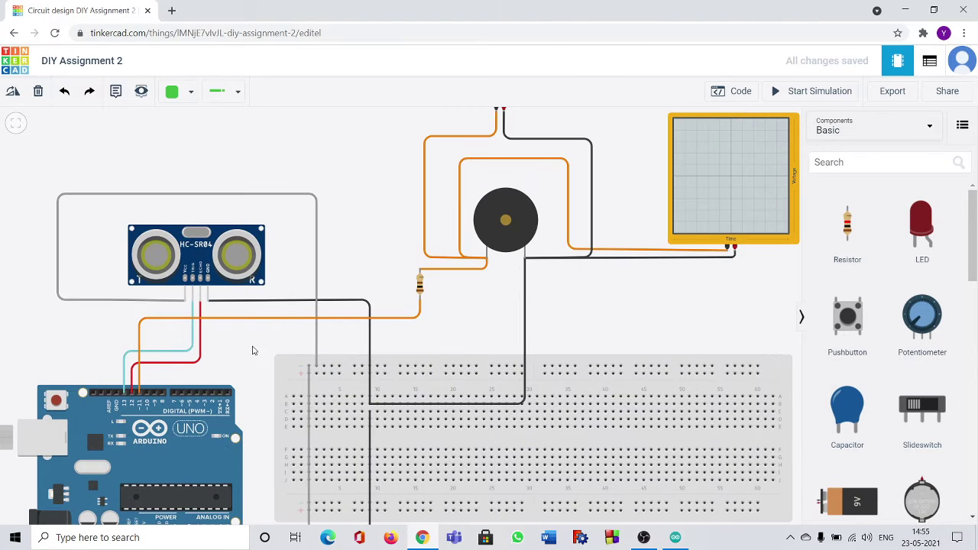
pyautogui.scroll(3, 462, 220)
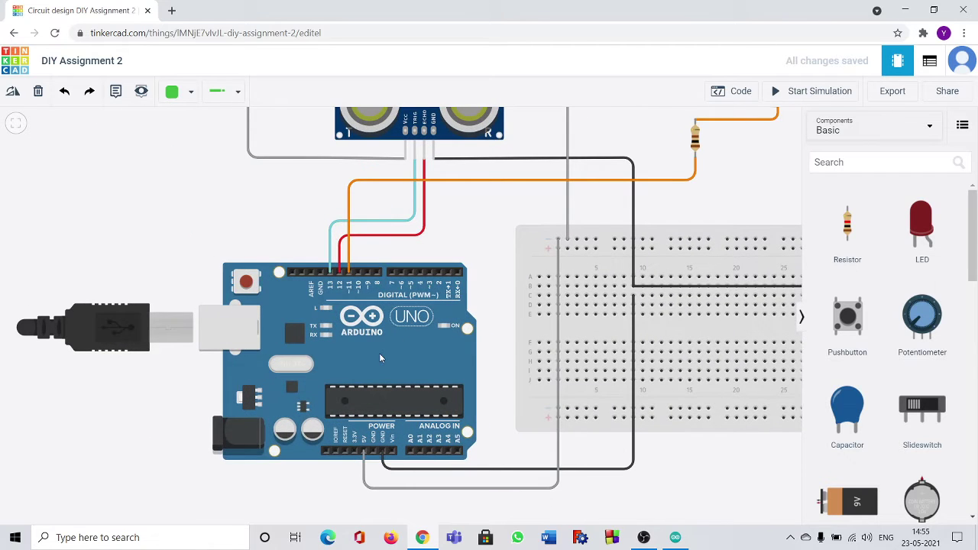
pyautogui.click(381, 360)
pyautogui.scroll(-3, 456, 252)
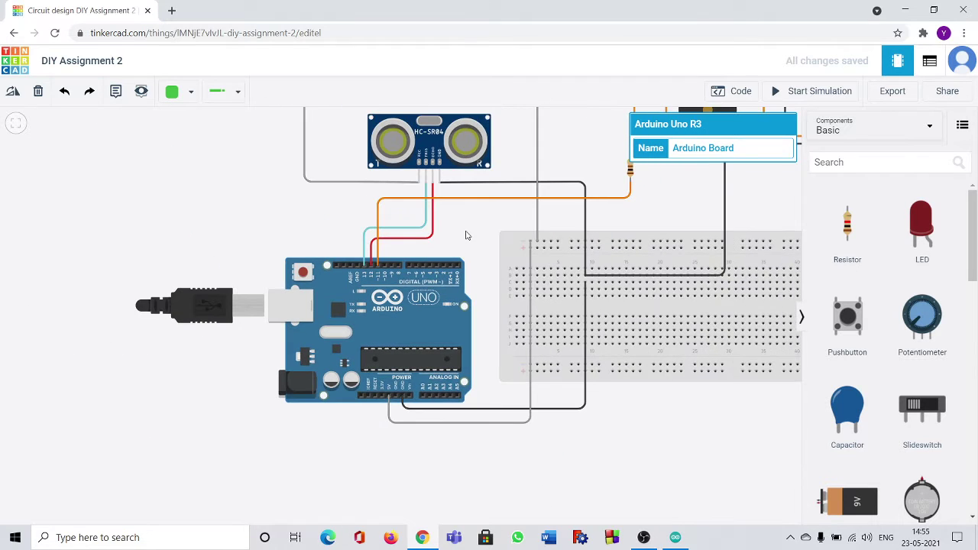
pyautogui.scroll(4, 363, 314)
pyautogui.click(342, 279)
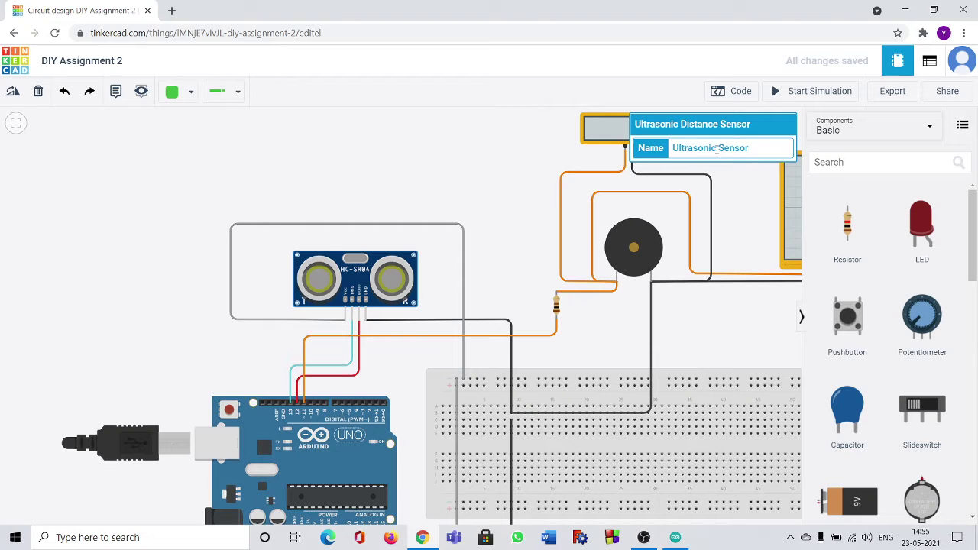
# Step: Check the piezo buzzer's name, then review the multimeter's measurement modes and the oscilloscope settings
pyautogui.moveTo(534, 244); pyautogui.dragTo(251, 273)
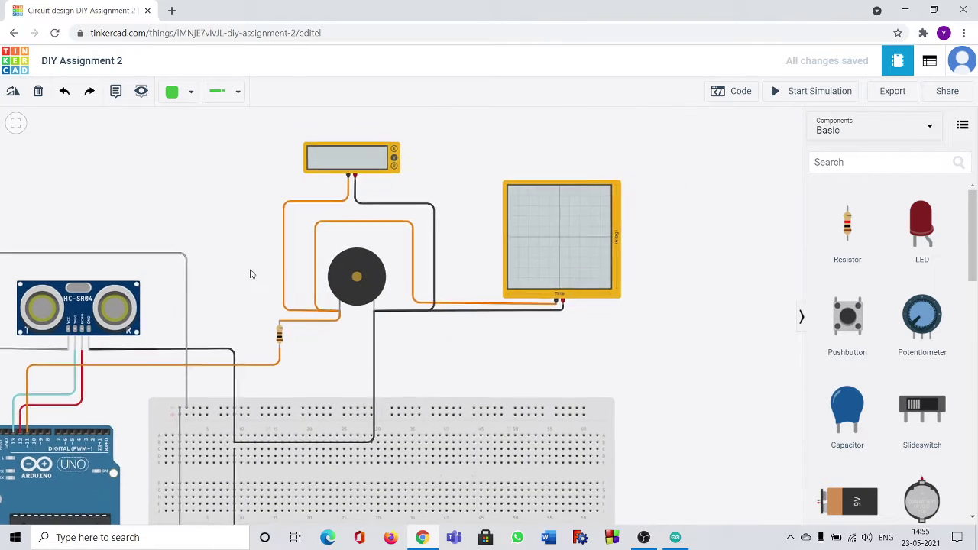
pyautogui.click(343, 273)
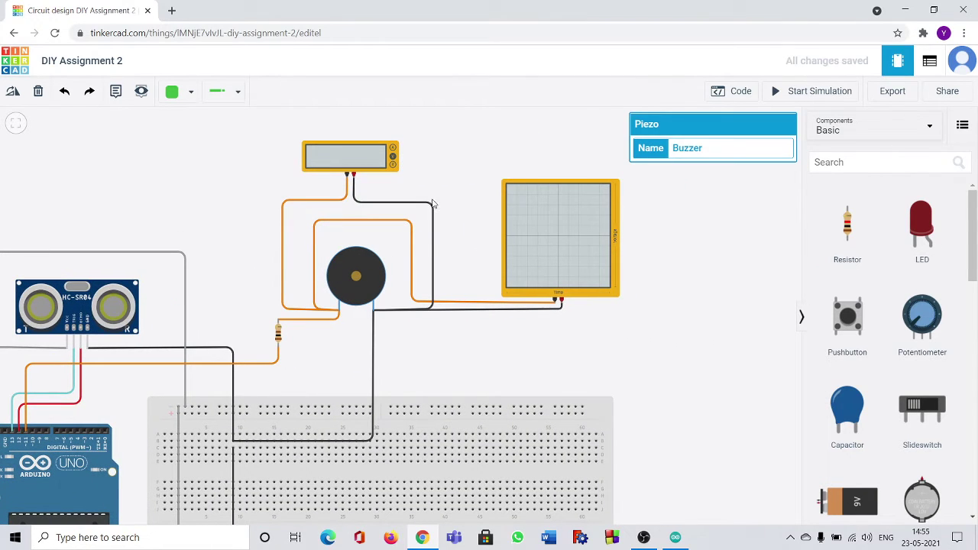
pyautogui.click(350, 157)
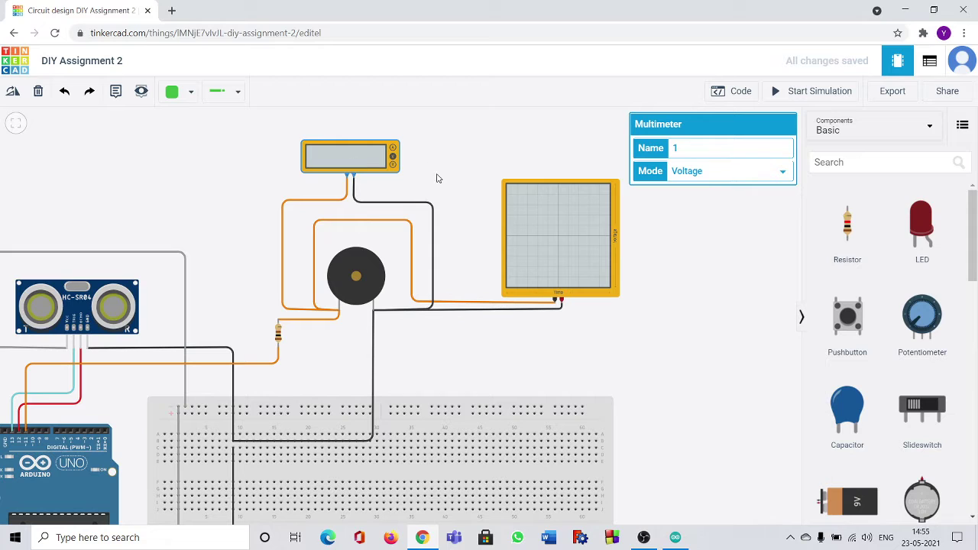
pyautogui.click(740, 170)
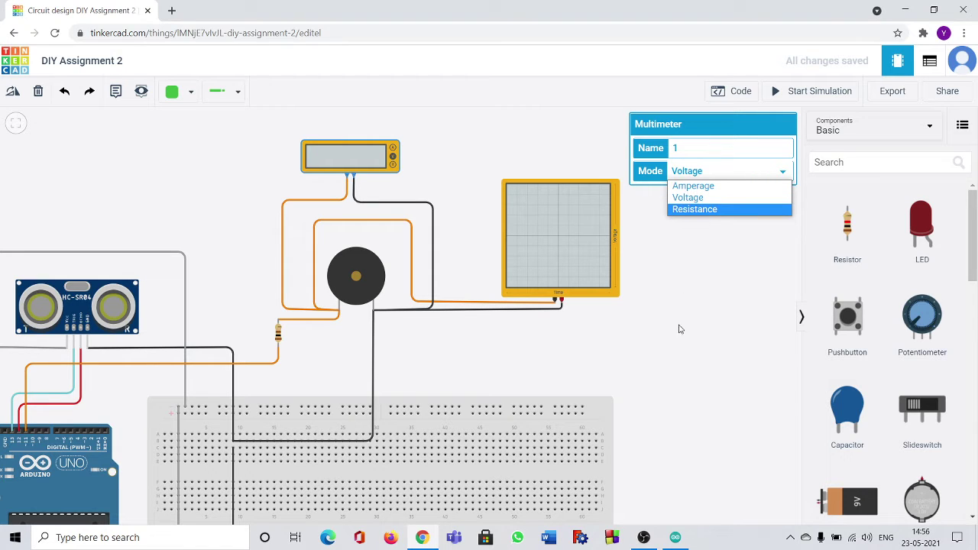
pyautogui.click(545, 236)
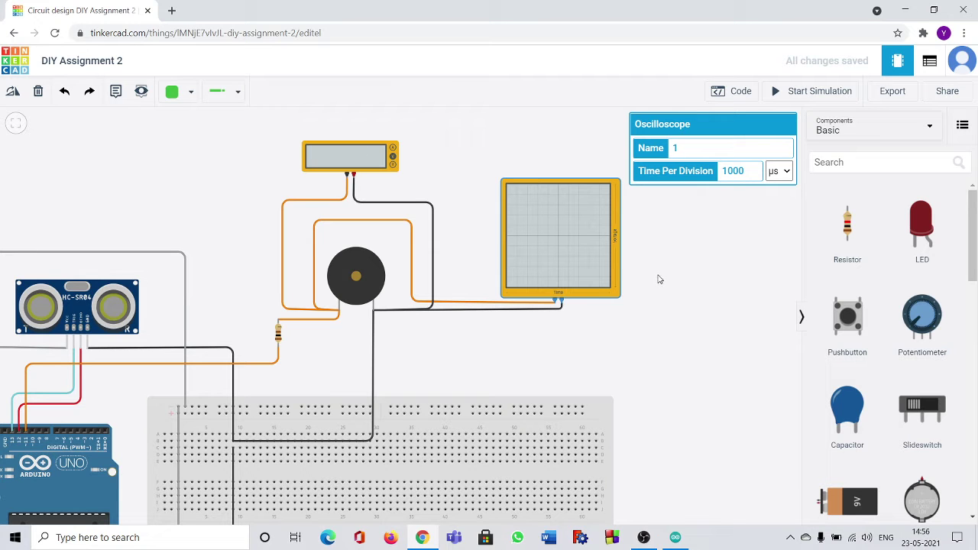
# Step: Check the breadboard's name and bring the whole circuit into view
pyautogui.moveTo(607, 343); pyautogui.dragTo(676, 194)
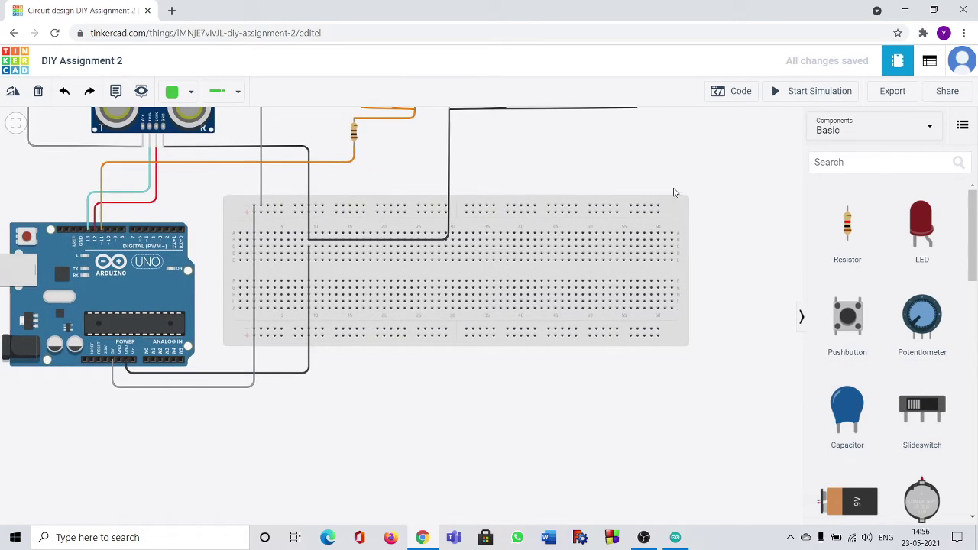
pyautogui.click(683, 217)
pyautogui.scroll(-3, 512, 176)
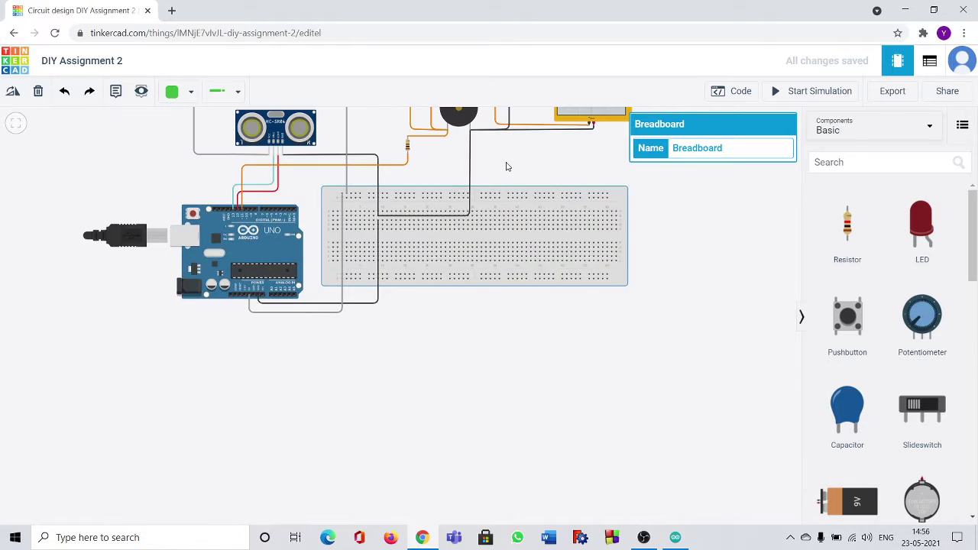
pyautogui.moveTo(507, 163); pyautogui.dragTo(530, 294)
pyautogui.scroll(2, 328, 343)
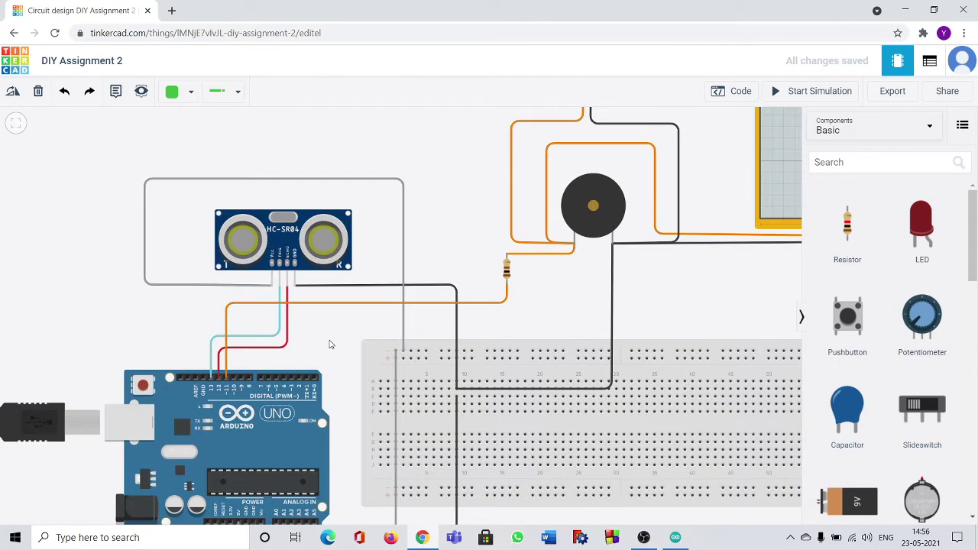
pyautogui.moveTo(319, 346); pyautogui.dragTo(393, 275)
pyautogui.scroll(1, 375, 268)
pyautogui.scroll(-1, 388, 244)
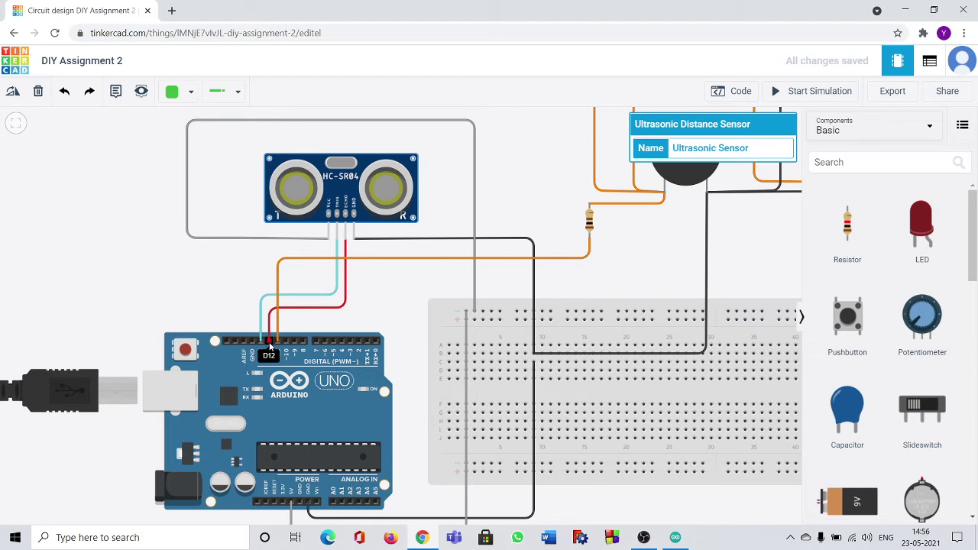
# Step: Examine the Arduino, breadboard and sensor wiring up close
pyautogui.moveTo(400, 350); pyautogui.dragTo(332, 282)
pyautogui.scroll(1, 331, 282)
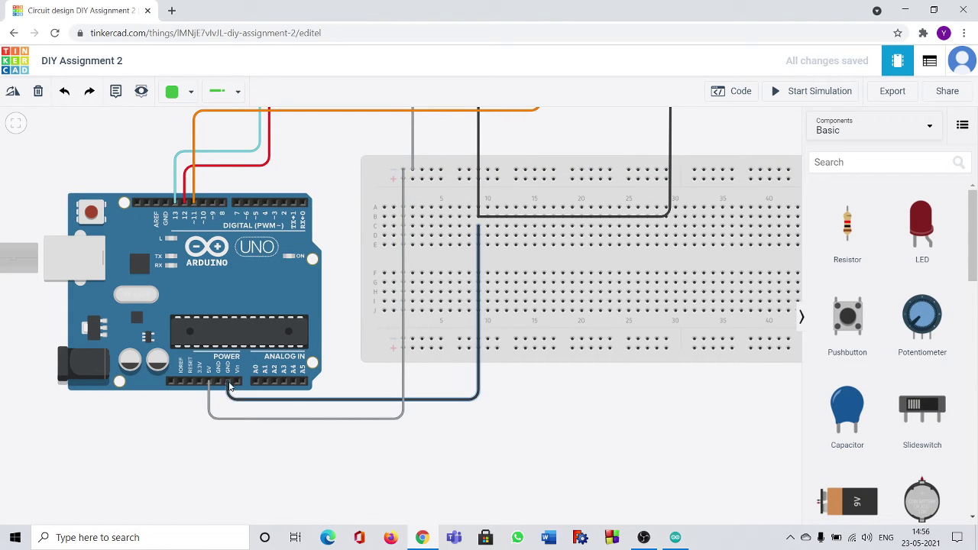
pyautogui.scroll(-2, 454, 360)
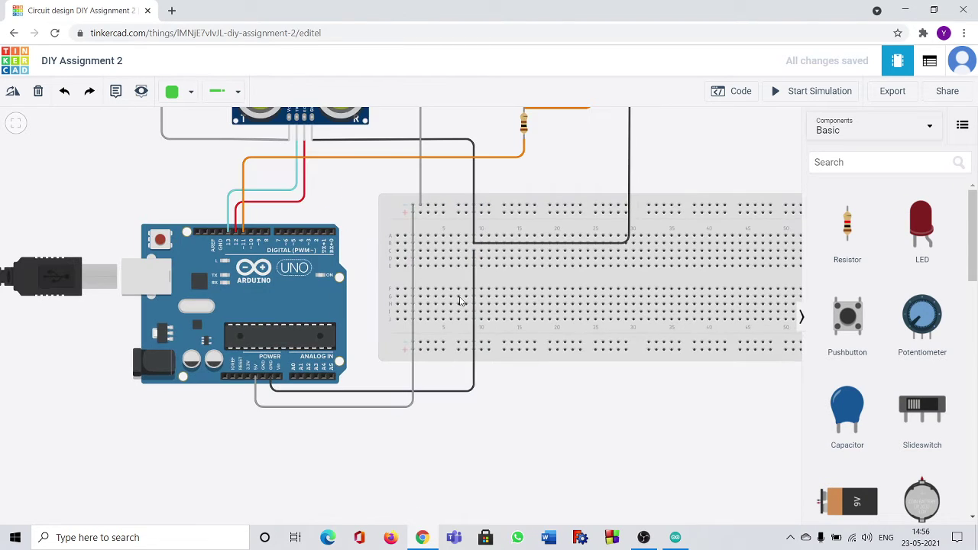
pyautogui.moveTo(327, 190); pyautogui.dragTo(274, 271)
pyautogui.scroll(4, 255, 327)
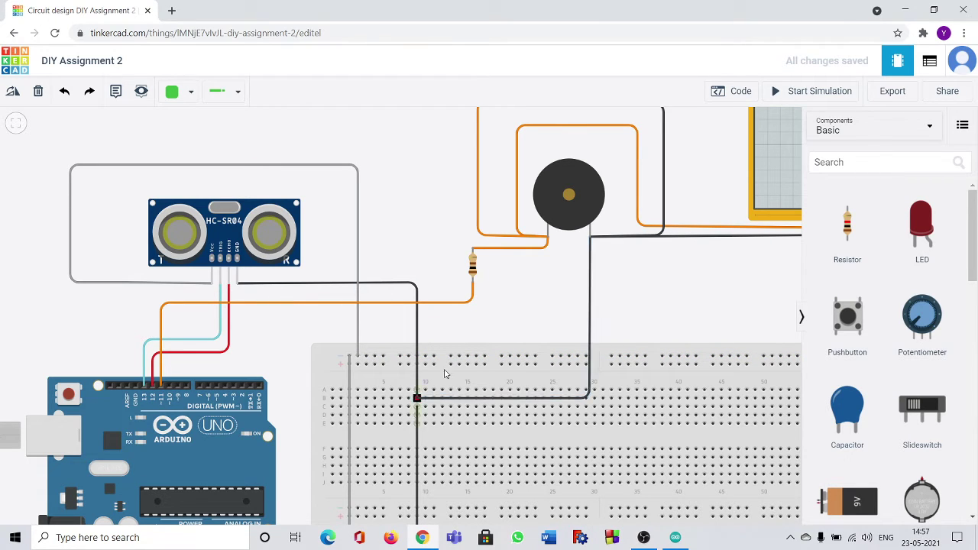
pyautogui.scroll(-4, 534, 290)
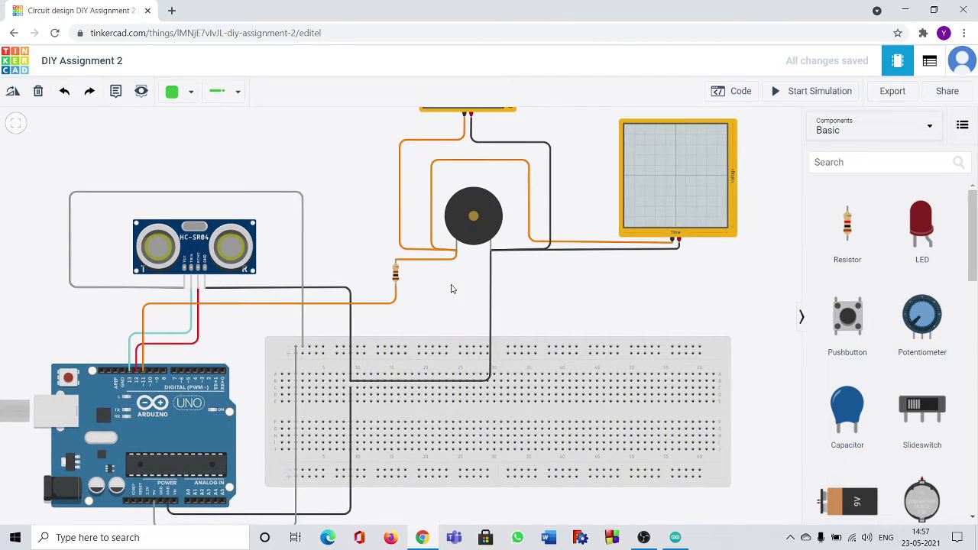
# Step: Confirm the piezo buzzer's name and the resistor's 100 Ω value
pyautogui.click(478, 221)
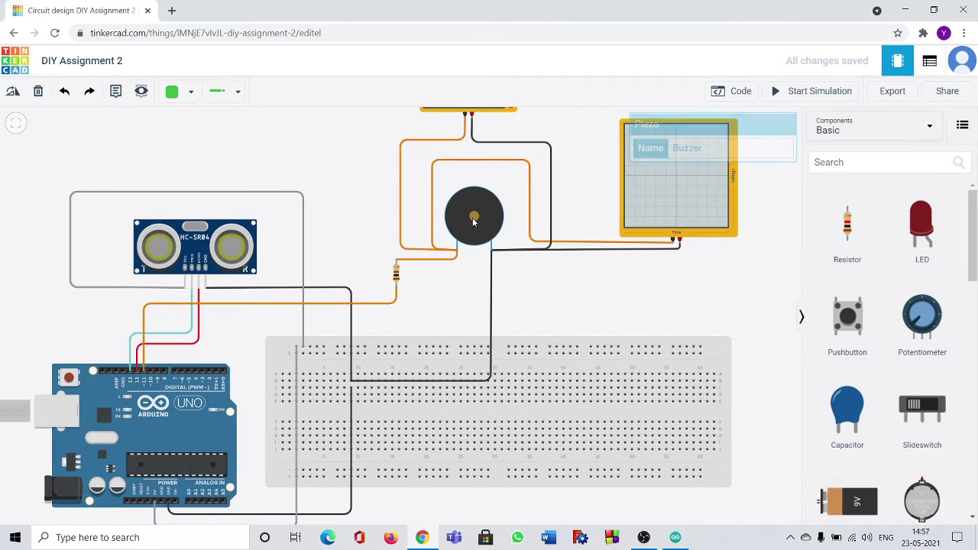
pyautogui.click(466, 292)
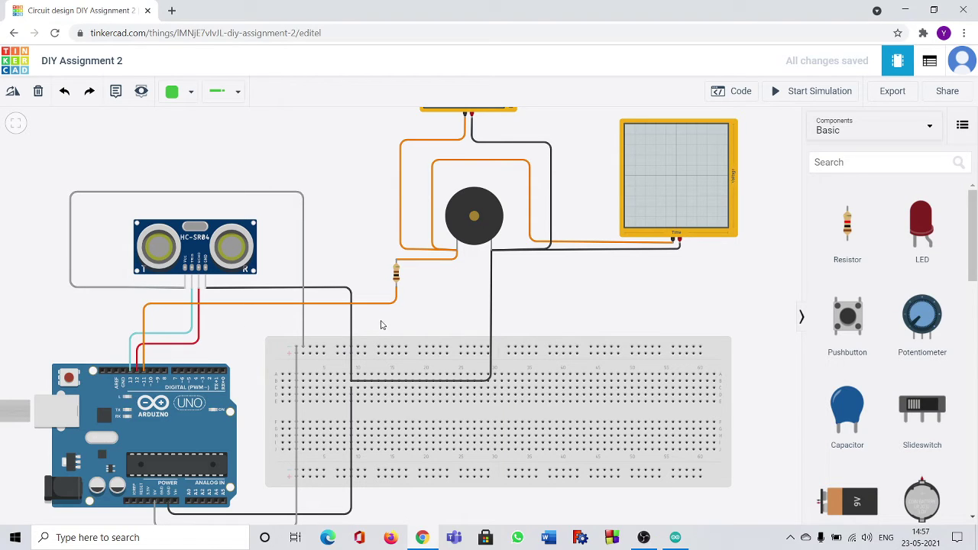
pyautogui.click(396, 273)
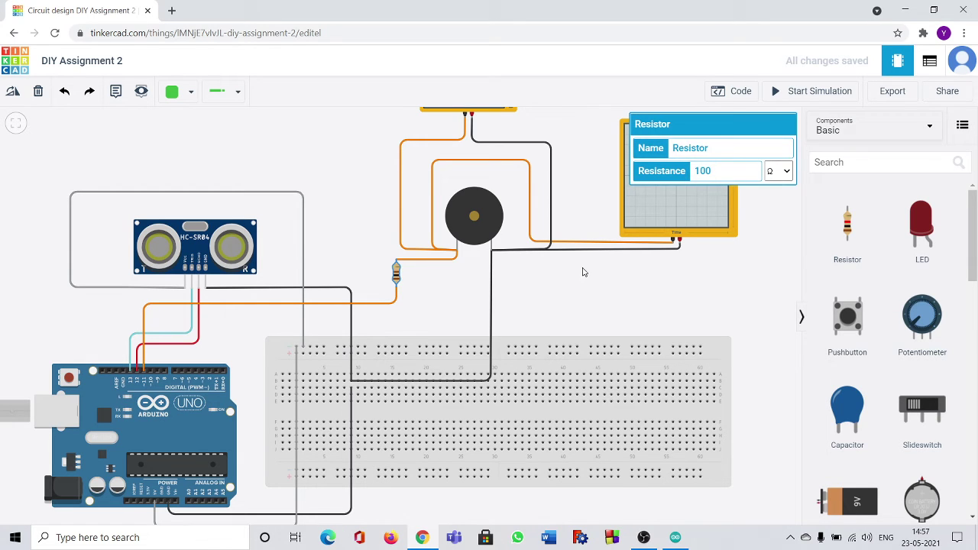
pyautogui.click(438, 288)
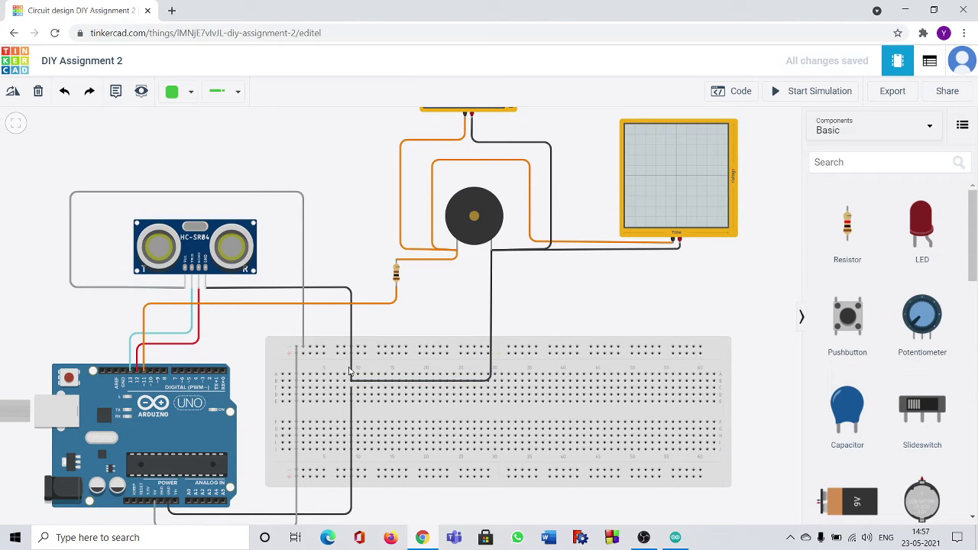
# Step: Review the multimeter's measurement modes and keep it measuring Voltage
pyautogui.scroll(-2, 349, 179)
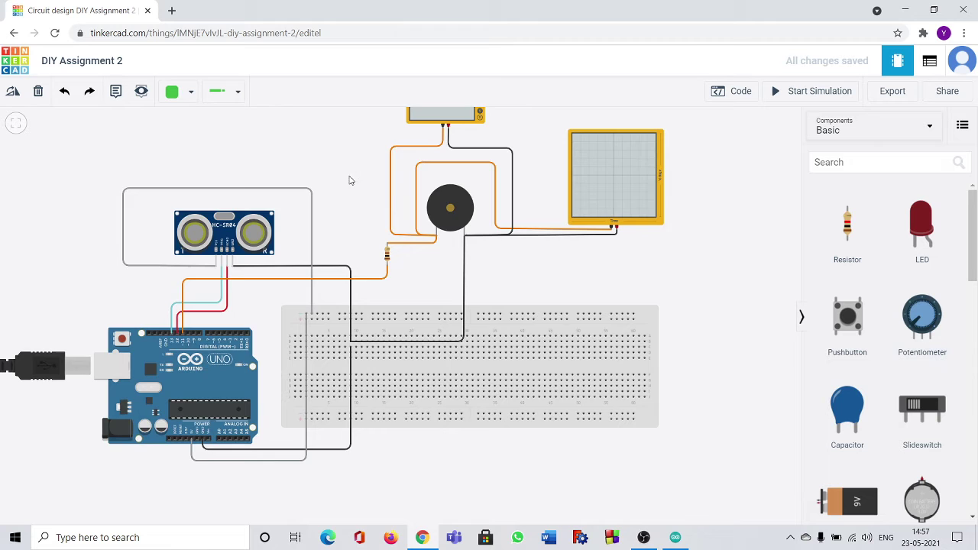
pyautogui.scroll(-3, 323, 257)
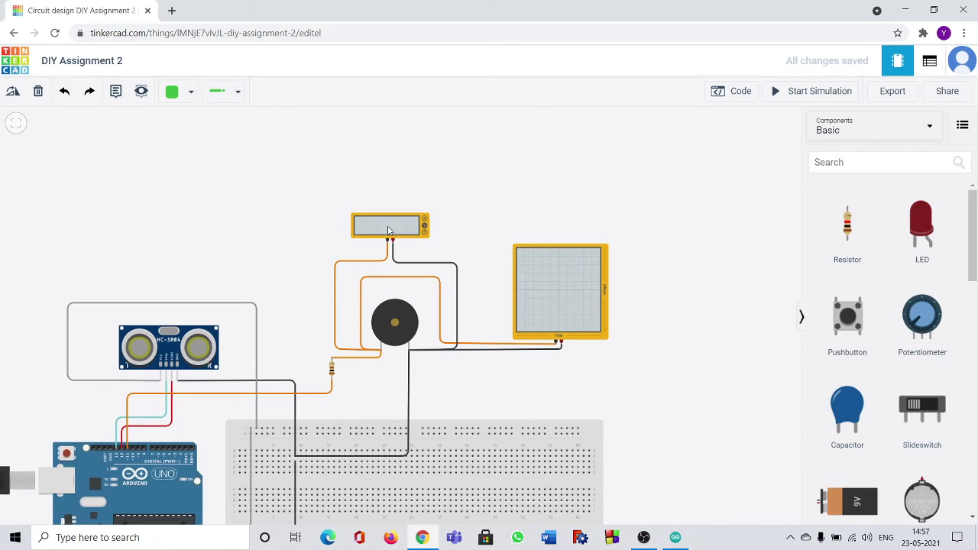
pyautogui.click(388, 229)
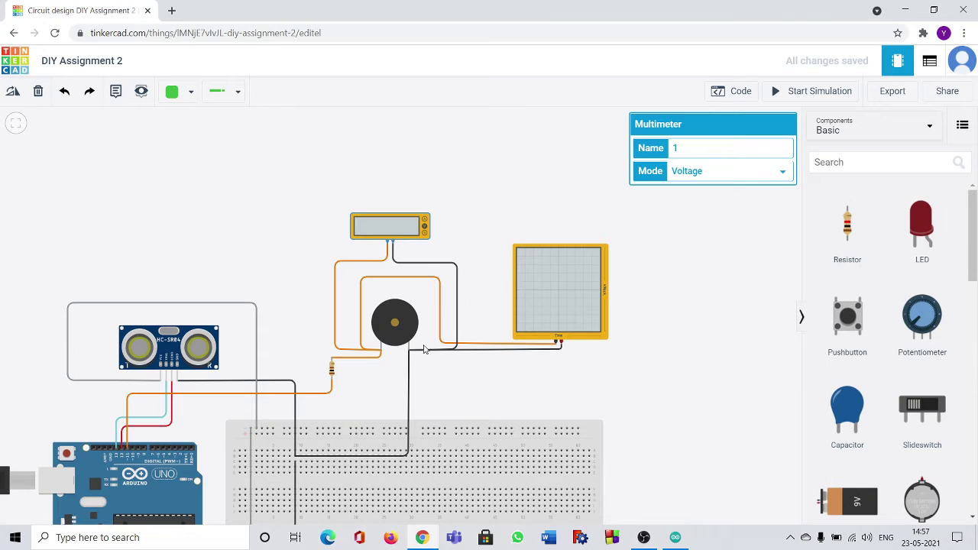
pyautogui.click(715, 174)
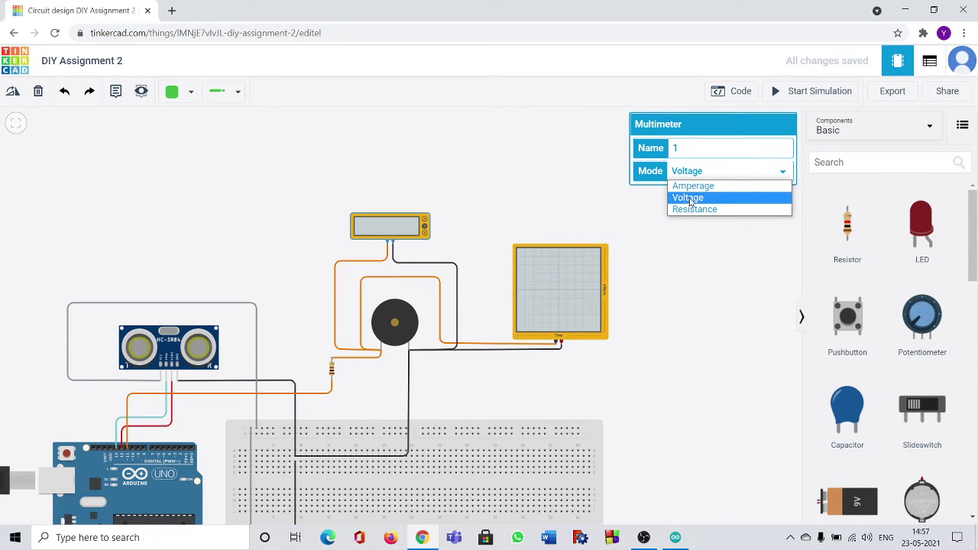
pyautogui.click(690, 198)
# Step: Inspect the oscilloscope's time per division, then show the sketch's code beside the circuit
pyautogui.click(538, 298)
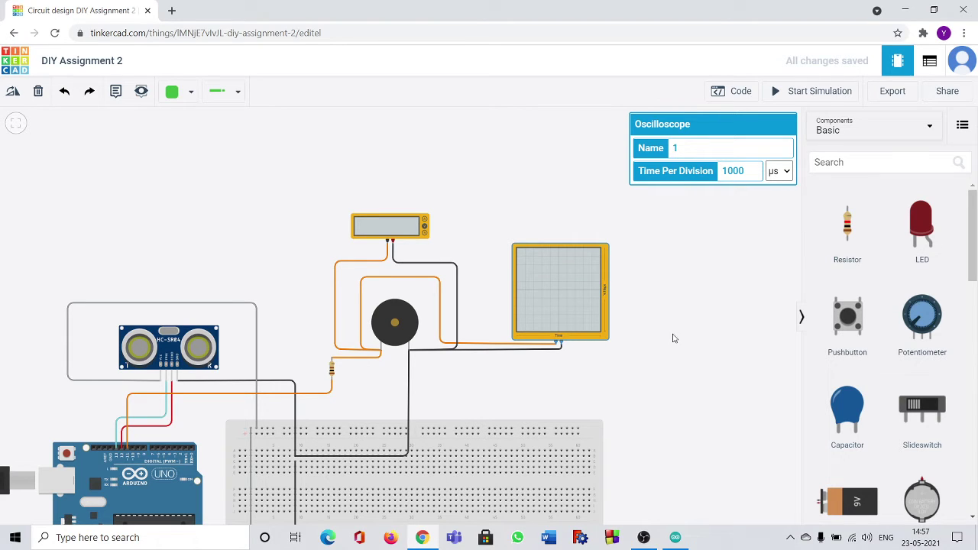
pyautogui.scroll(-2, 664, 375)
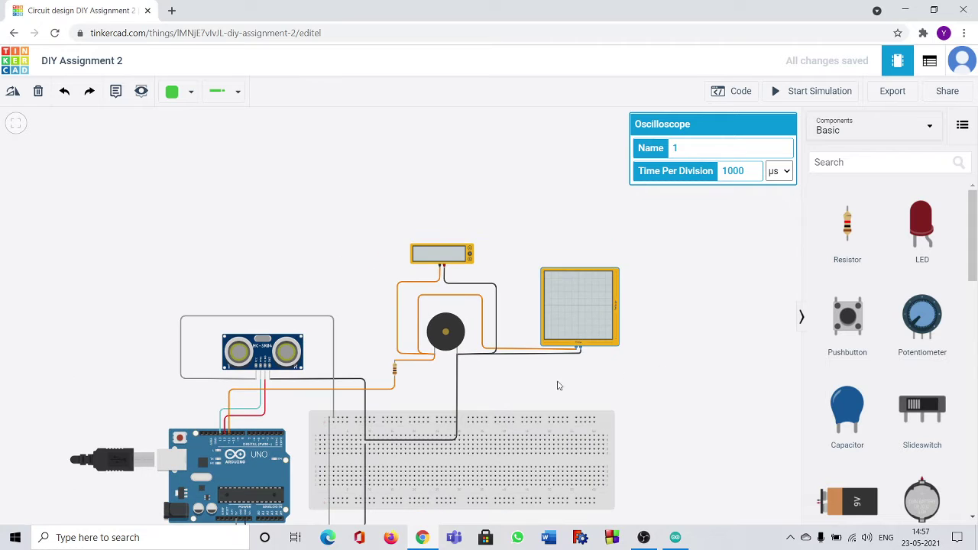
pyautogui.click(543, 386)
pyautogui.scroll(2, 500, 391)
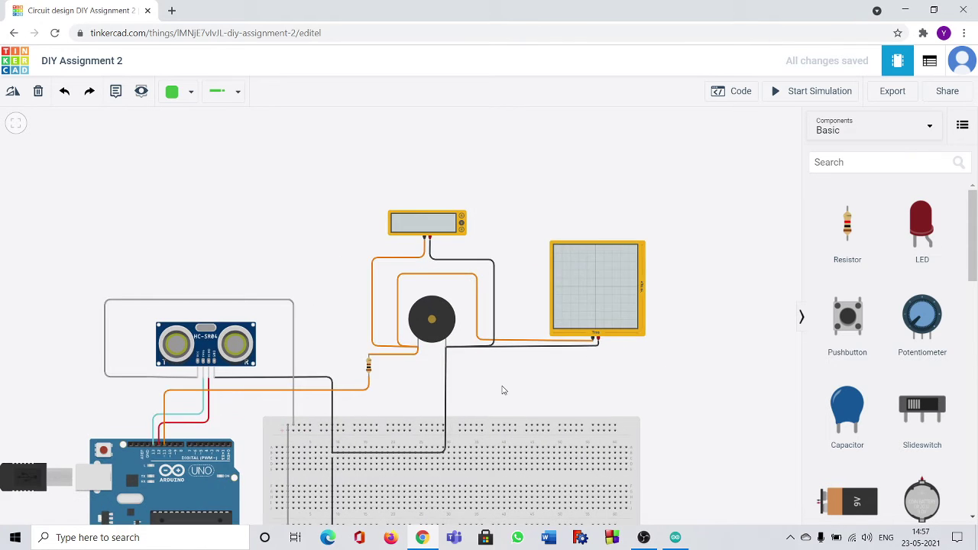
pyautogui.moveTo(500, 390); pyautogui.dragTo(554, 321)
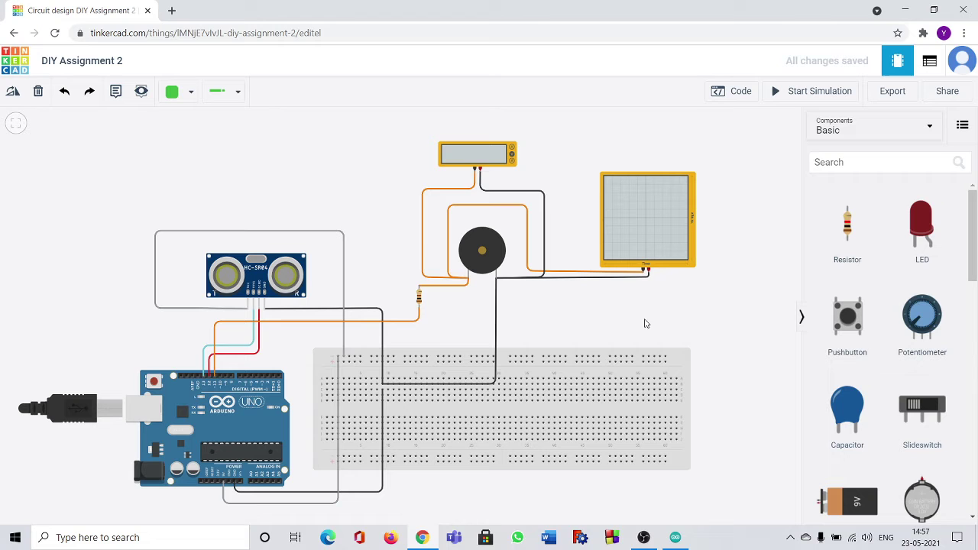
pyautogui.click(736, 91)
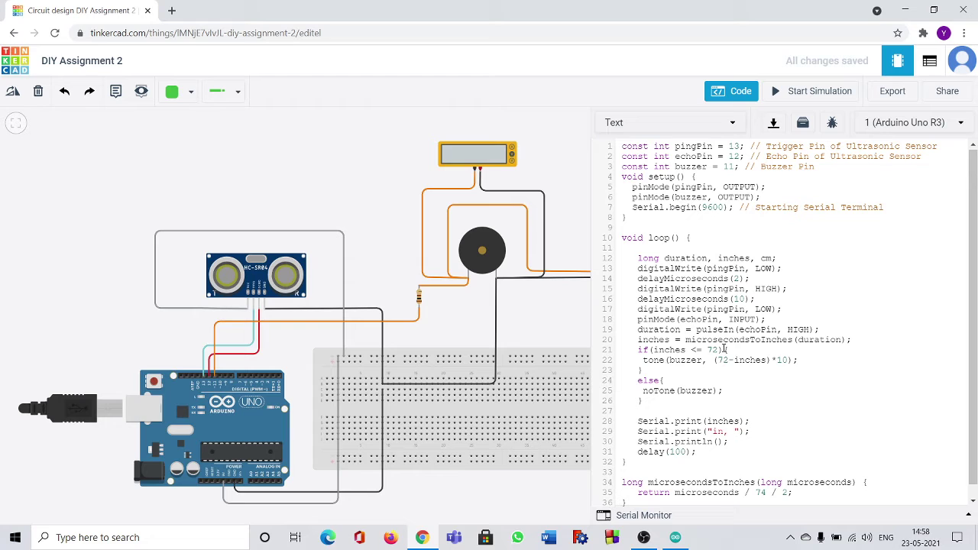
# Step: Scroll through the rest of the distance sketch, then close the code editor
pyautogui.scroll(-1, 677, 349)
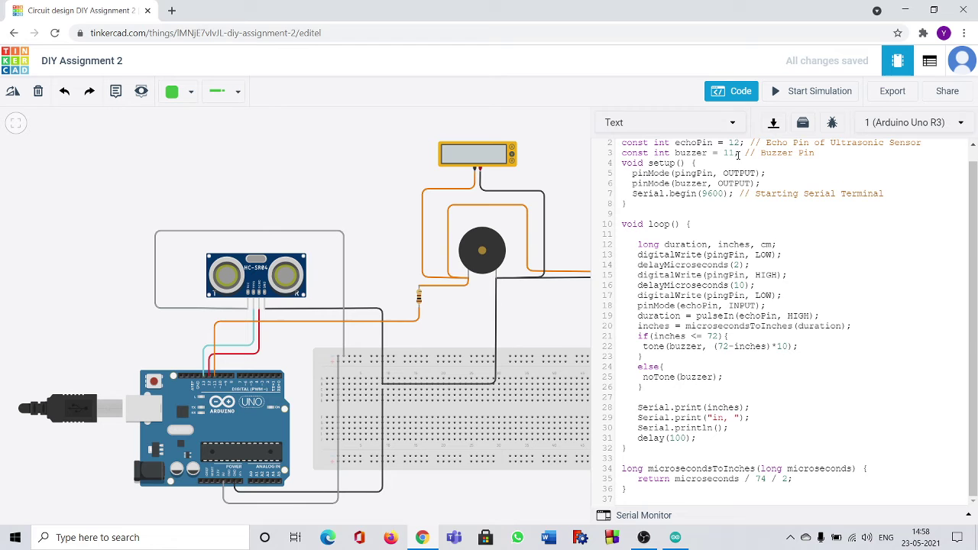
pyautogui.click(734, 93)
# Step: Reposition the circuit view and start the simulation
pyautogui.scroll(-3, 663, 316)
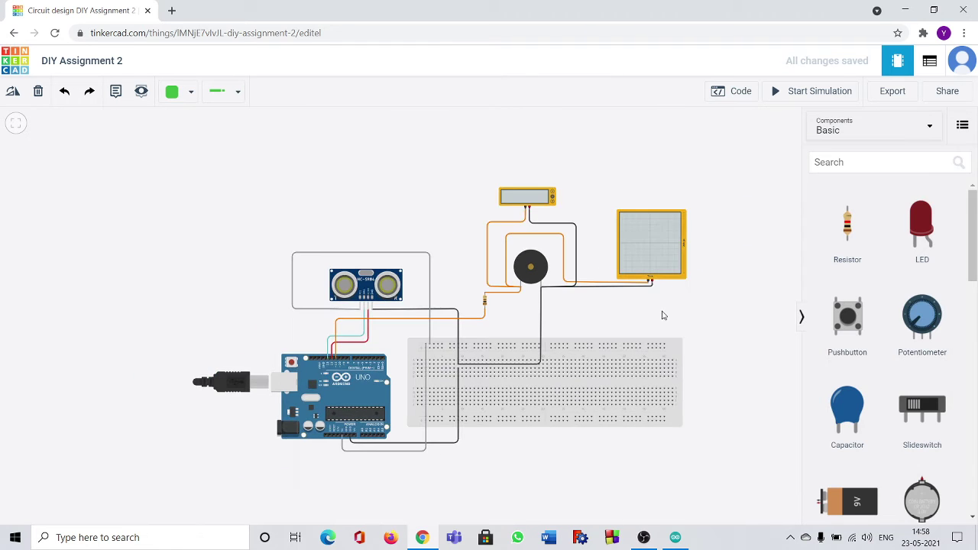
pyautogui.moveTo(656, 313); pyautogui.dragTo(536, 316)
pyautogui.scroll(1, 502, 312)
pyautogui.scroll(1, 534, 316)
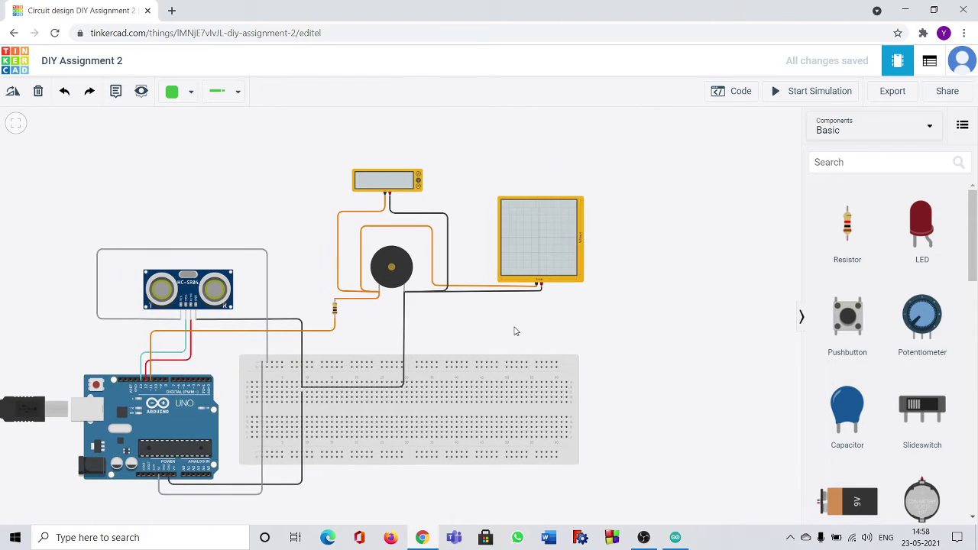
pyautogui.scroll(-1, 515, 329)
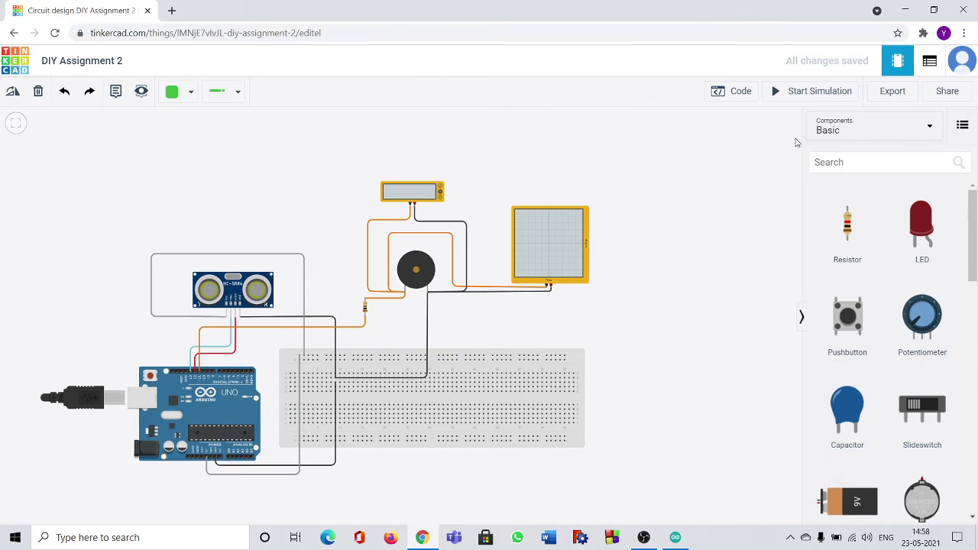
pyautogui.click(804, 93)
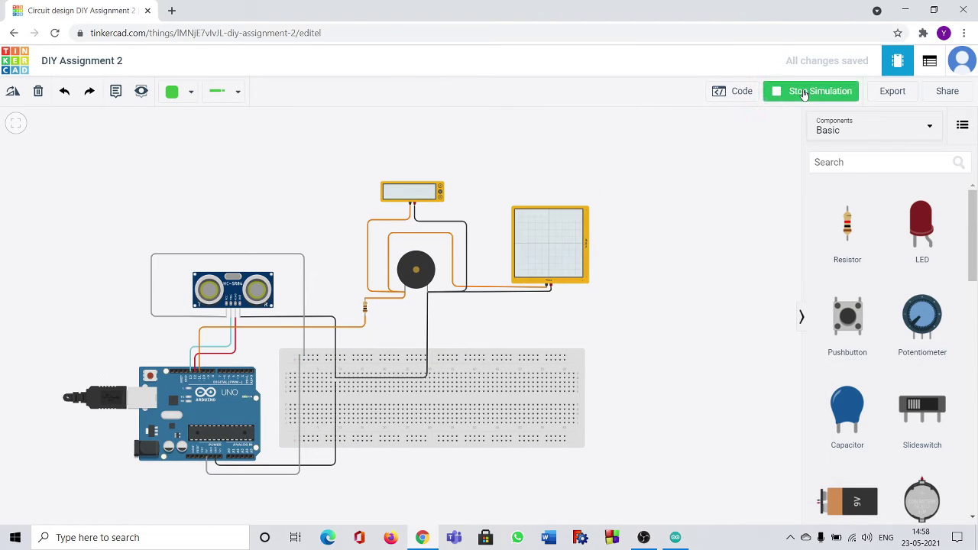
# Step: Move the ultrasonic sensor's target so it reads 233.7 cm, then reopen the sketch
pyautogui.click(246, 290)
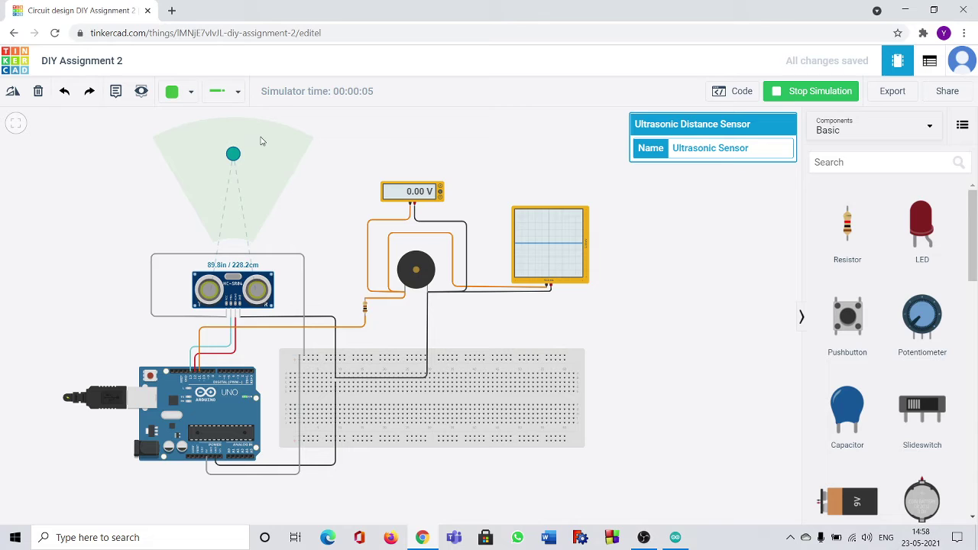
pyautogui.moveTo(235, 156)
pyautogui.mouseDown()
pyautogui.moveTo(235, 209)
pyautogui.moveTo(233, 154)
pyautogui.mouseUp()
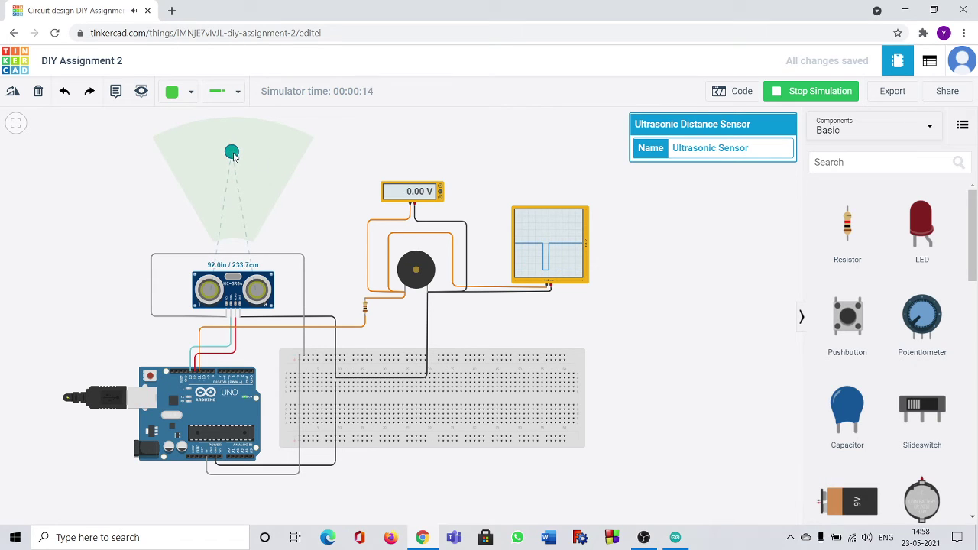
pyautogui.click(738, 96)
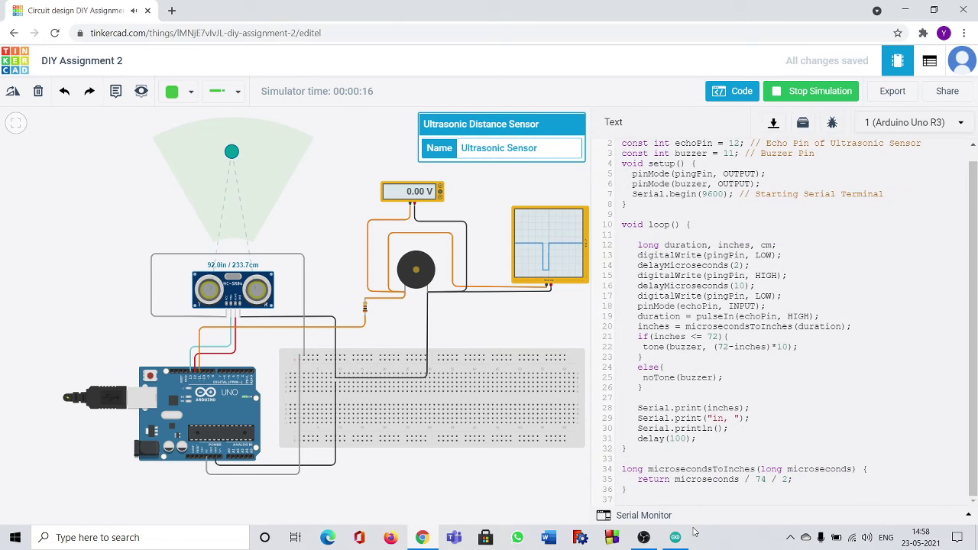
# Step: In the Serial Monitor, move the target nearer then back out to 87.7 in, then close the code
pyautogui.click(692, 517)
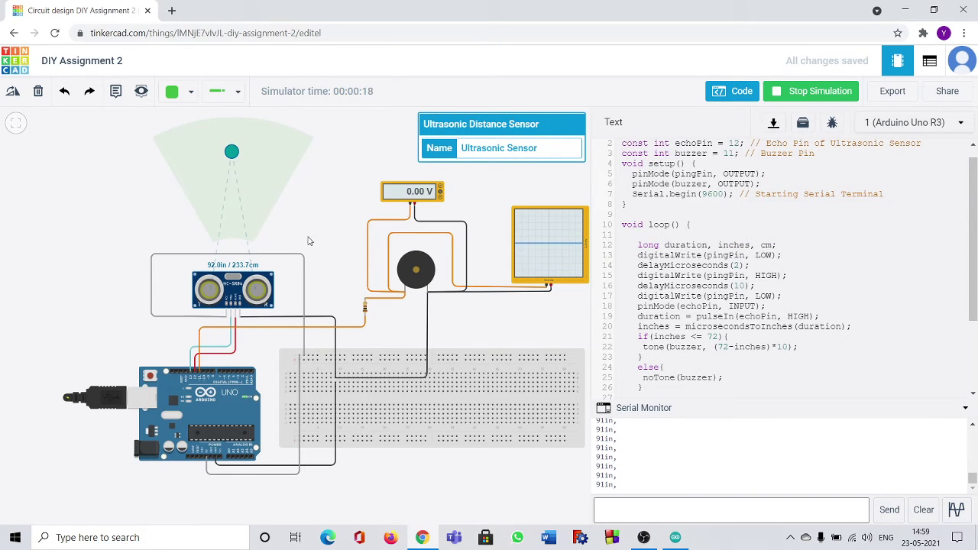
pyautogui.moveTo(232, 152); pyautogui.dragTo(241, 173)
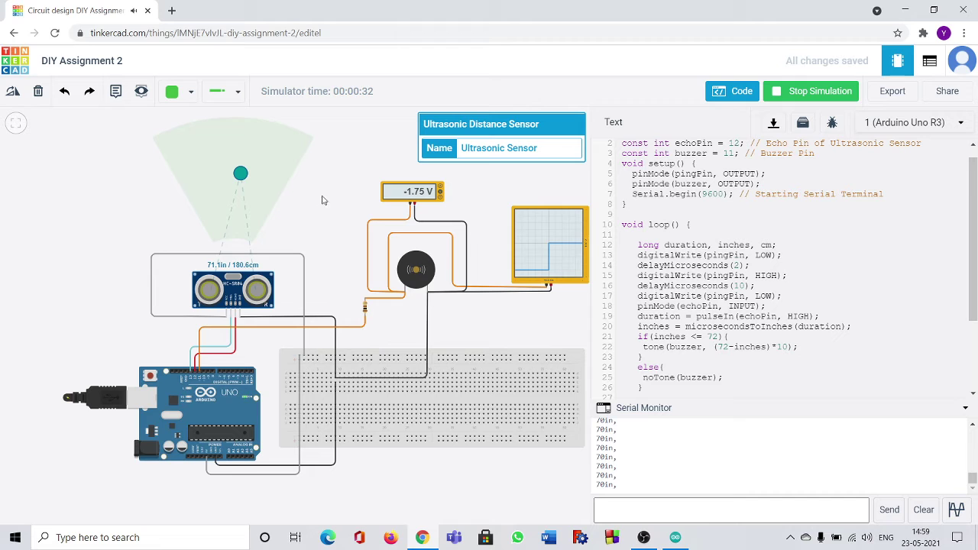
pyautogui.moveTo(240, 173); pyautogui.dragTo(229, 157)
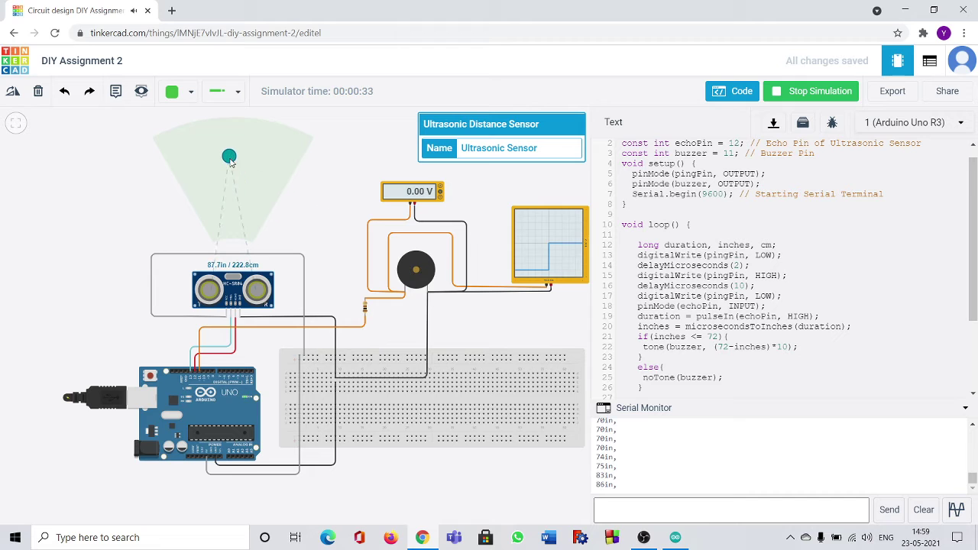
pyautogui.click(736, 89)
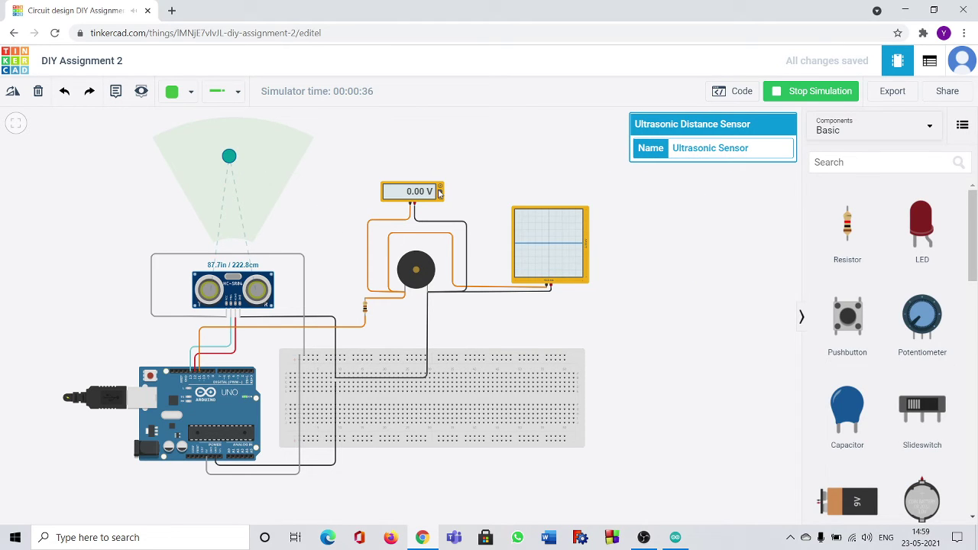
# Step: Check the multimeter, move the sensor's target much closer, and inspect the oscilloscope's settings
pyautogui.click(407, 195)
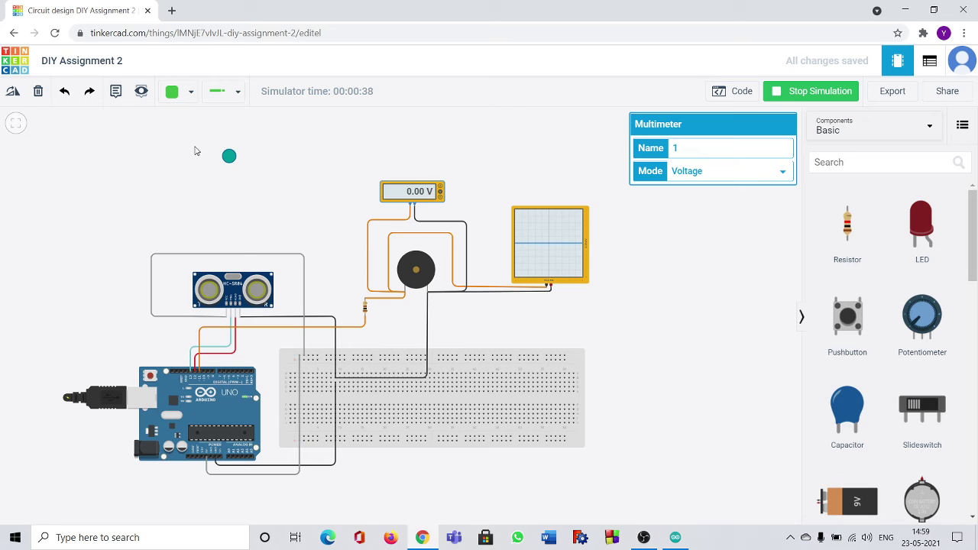
pyautogui.click(240, 159)
pyautogui.click(238, 159)
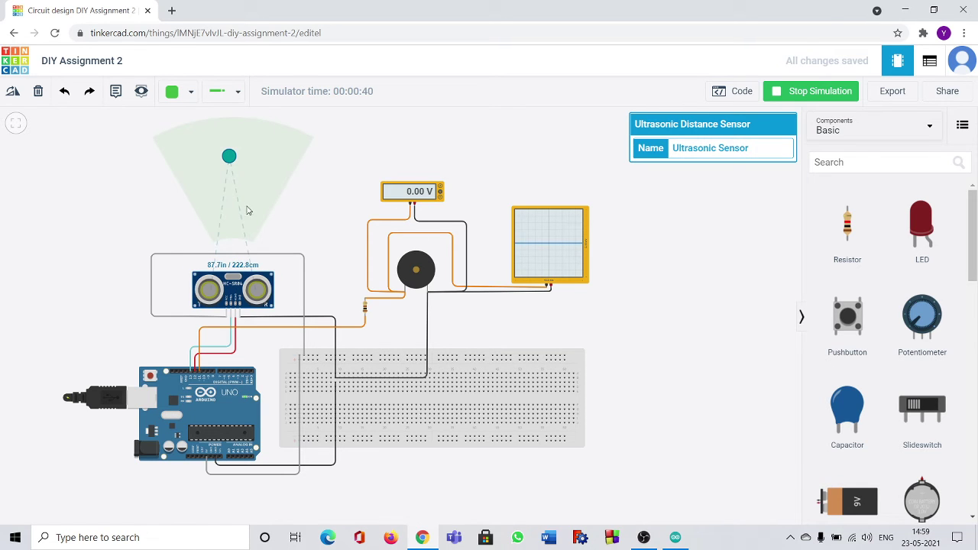
pyautogui.moveTo(228, 157)
pyautogui.mouseDown()
pyautogui.moveTo(235, 223)
pyautogui.moveTo(241, 168)
pyautogui.moveTo(235, 207)
pyautogui.moveTo(232, 155)
pyautogui.moveTo(234, 223)
pyautogui.moveTo(239, 165)
pyautogui.mouseUp()
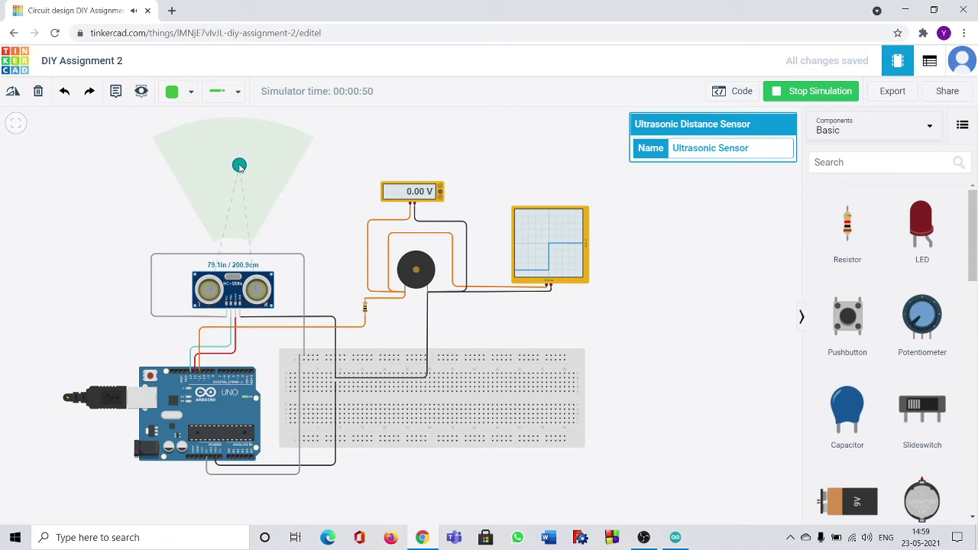
pyautogui.click(557, 231)
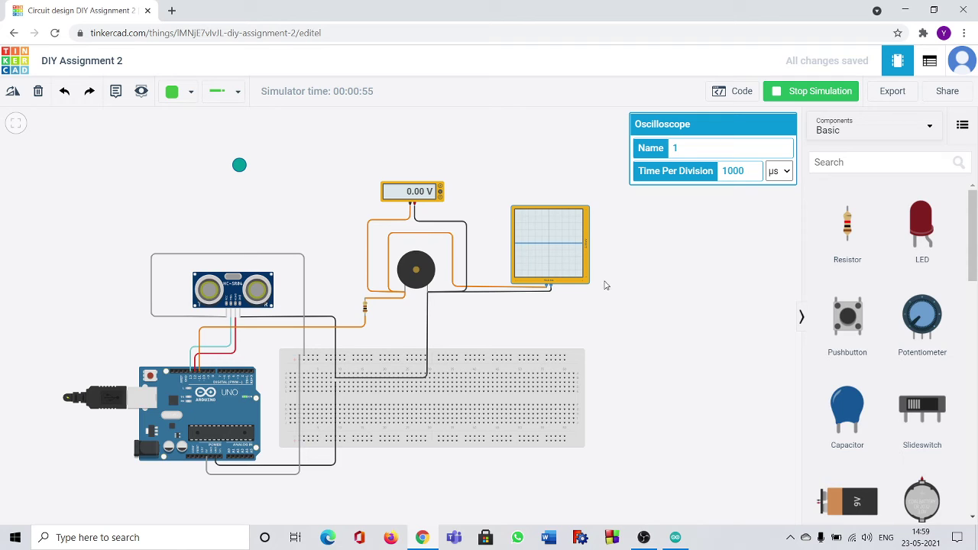
# Step: Stop the simulation and zoom in to view the ultrasonic sensor's properties
pyautogui.click(807, 96)
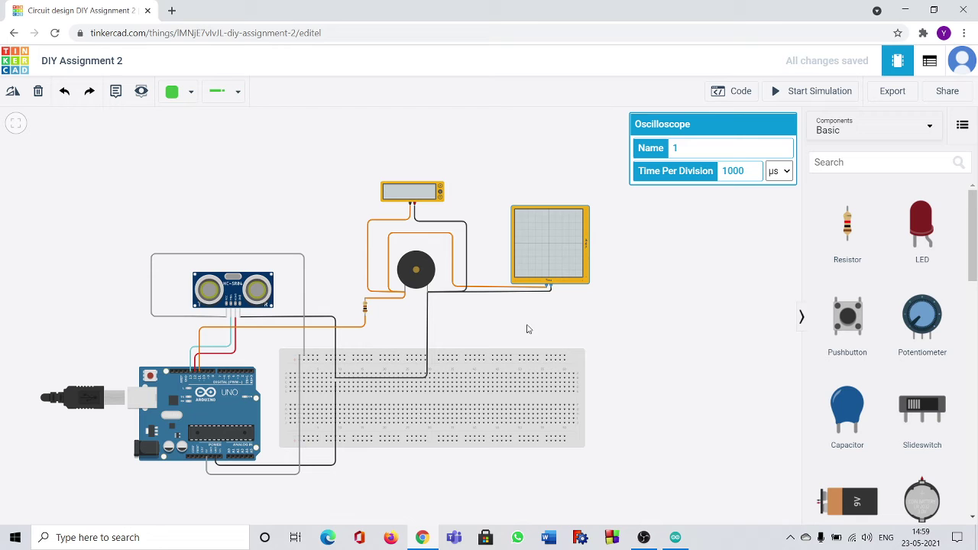
pyautogui.click(697, 327)
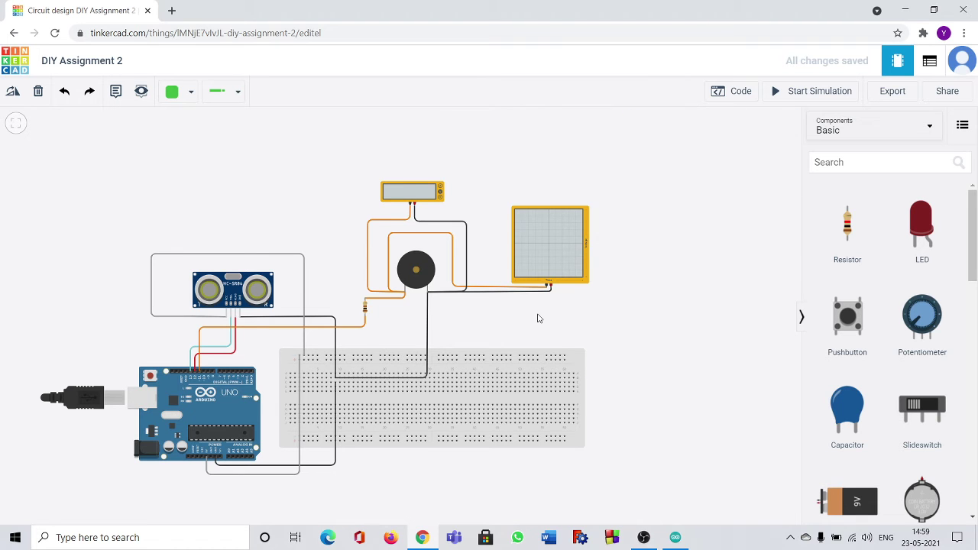
pyautogui.scroll(2, 456, 326)
pyautogui.hscroll(2, 554, 325)
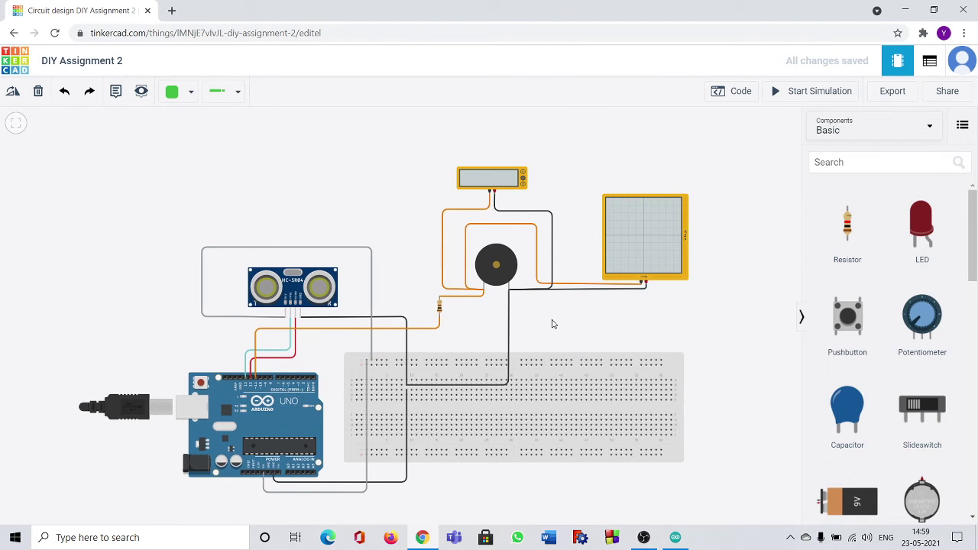
pyautogui.scroll(1, 646, 325)
pyautogui.click(246, 285)
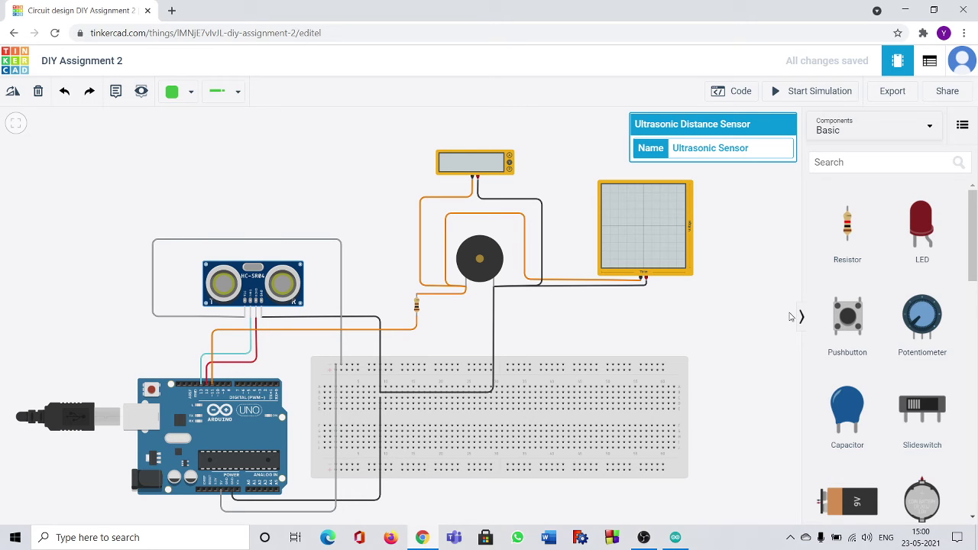
pyautogui.click(715, 291)
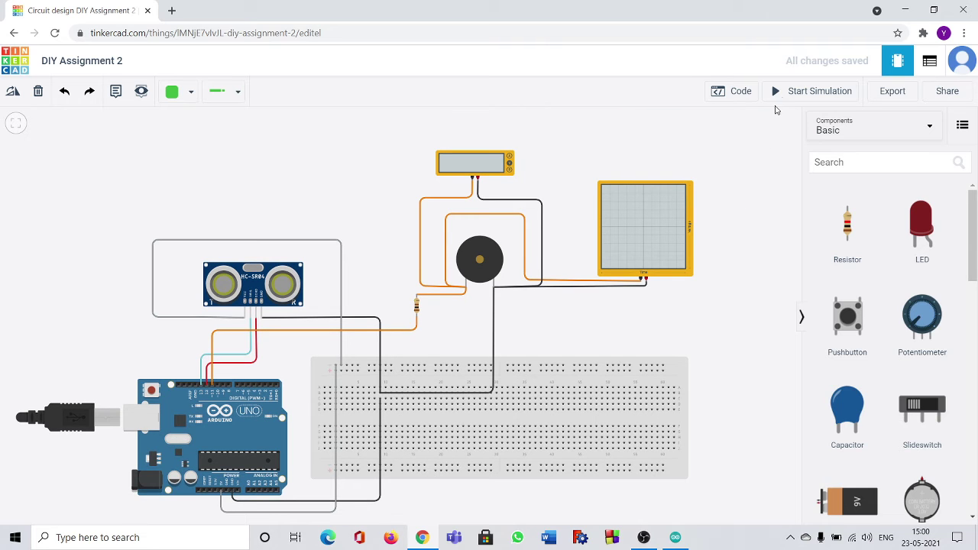
# Step: Reopen the sketch, collapse the Serial Monitor, scroll through the code from line 1, then close it
pyautogui.click(724, 91)
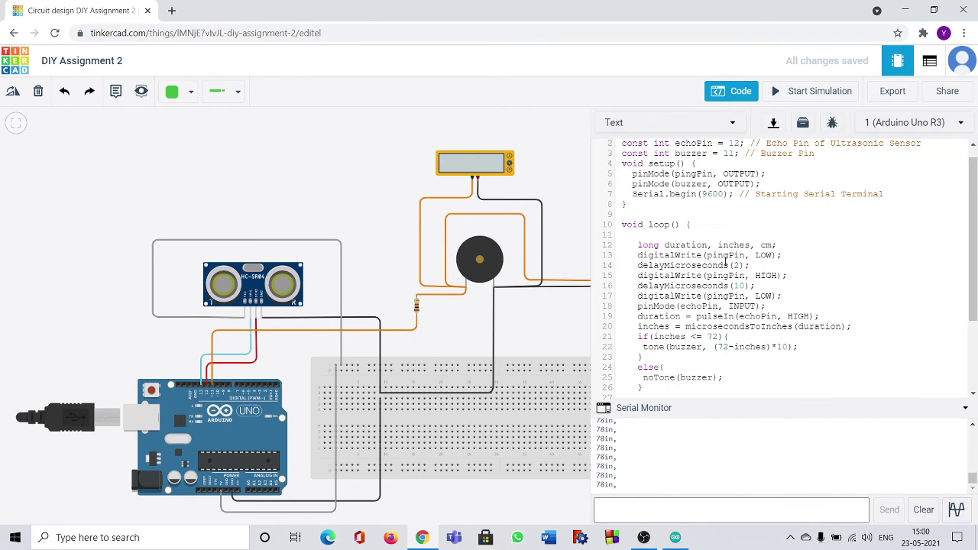
pyautogui.scroll(1, 724, 260)
pyautogui.click(966, 407)
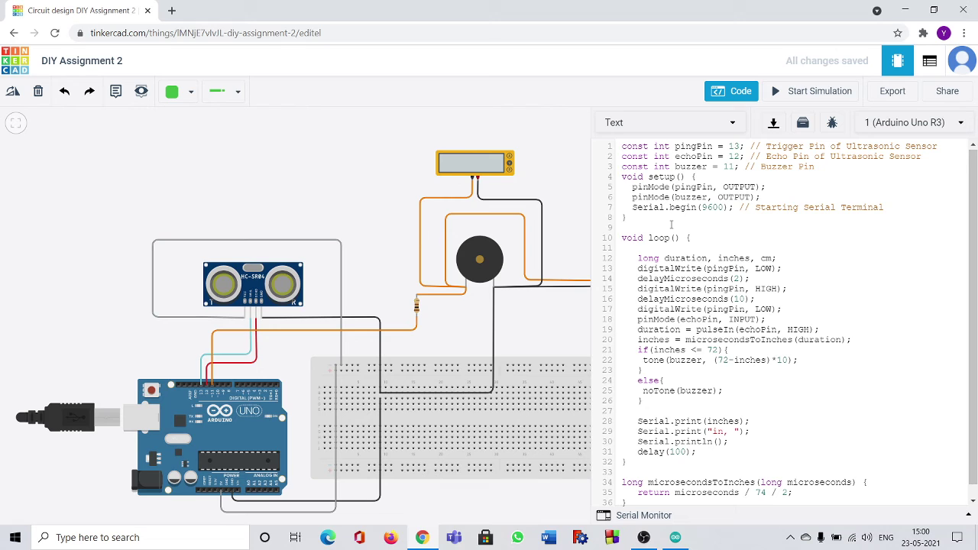
pyautogui.scroll(-1, 667, 258)
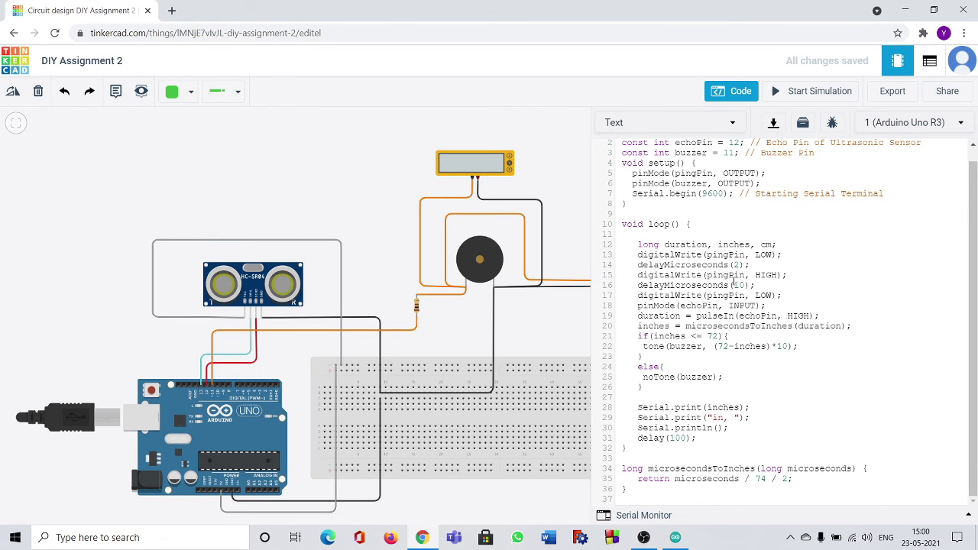
pyautogui.scroll(1, 733, 281)
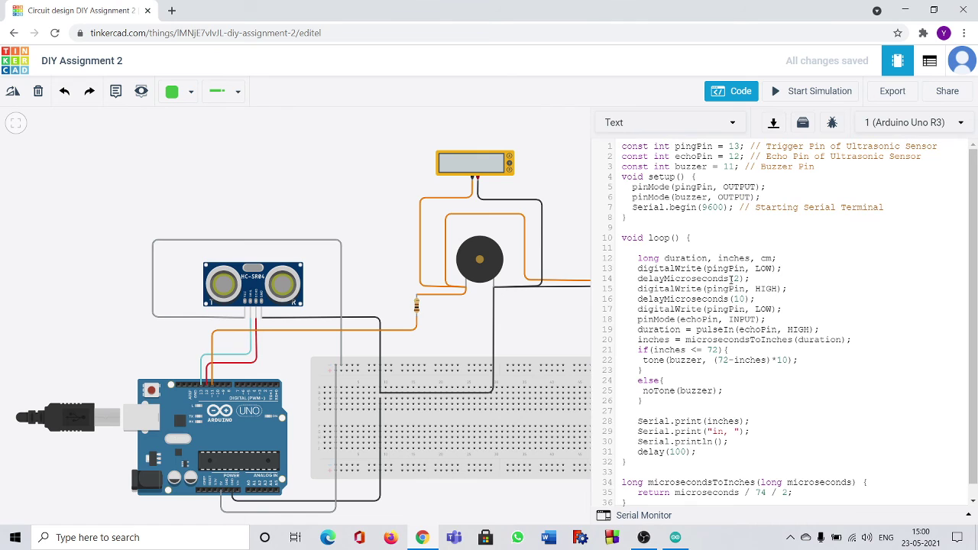
pyautogui.click(731, 92)
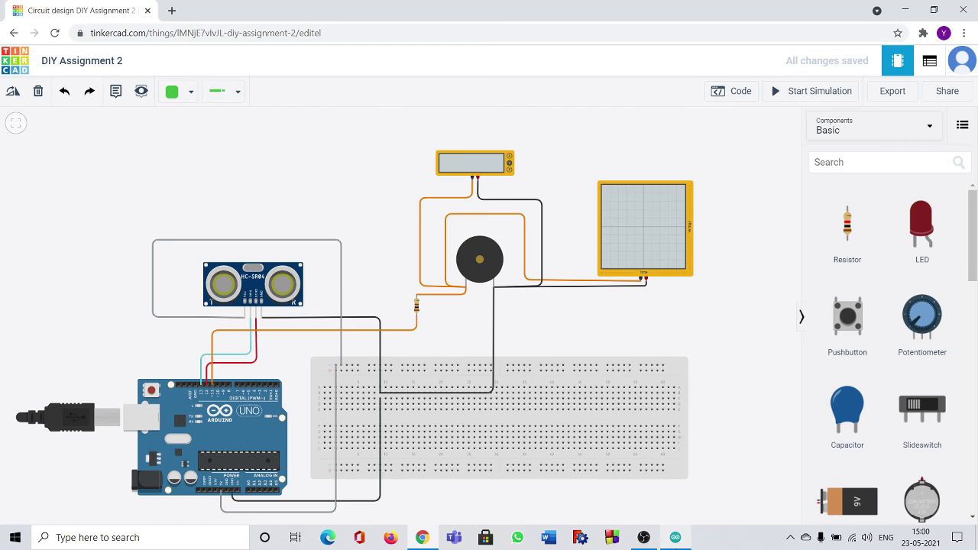
# Step: Verify DIY_Assignment_2 in the Arduino IDE: it compiles cleanly at 3564 bytes (11%)
pyautogui.click(688, 530)
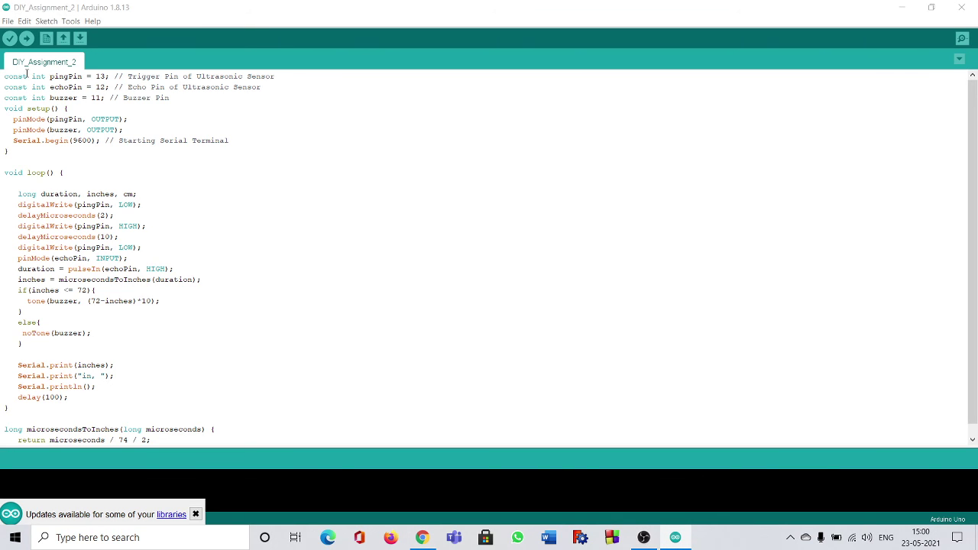
pyautogui.scroll(-1, 86, 193)
pyautogui.scroll(1, 127, 308)
pyautogui.click(9, 39)
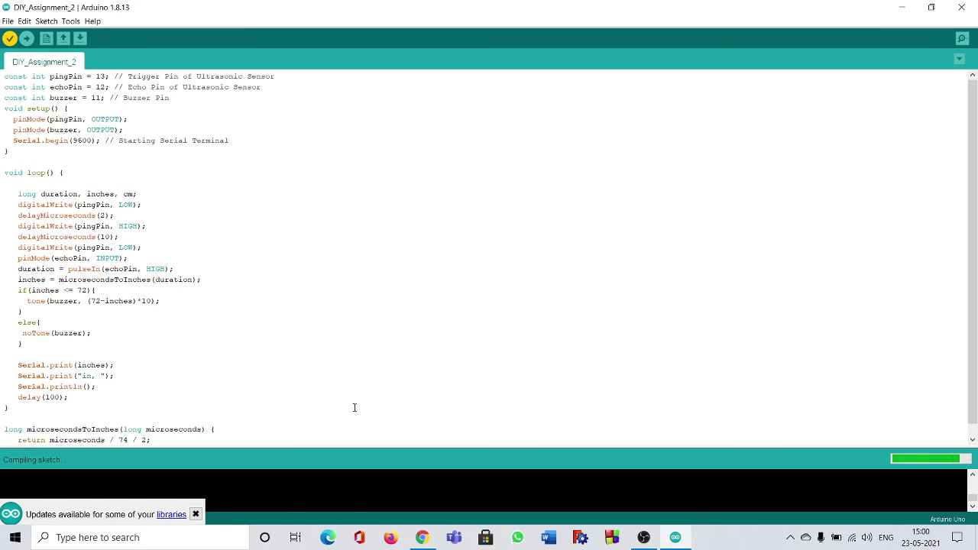
pyautogui.click(195, 514)
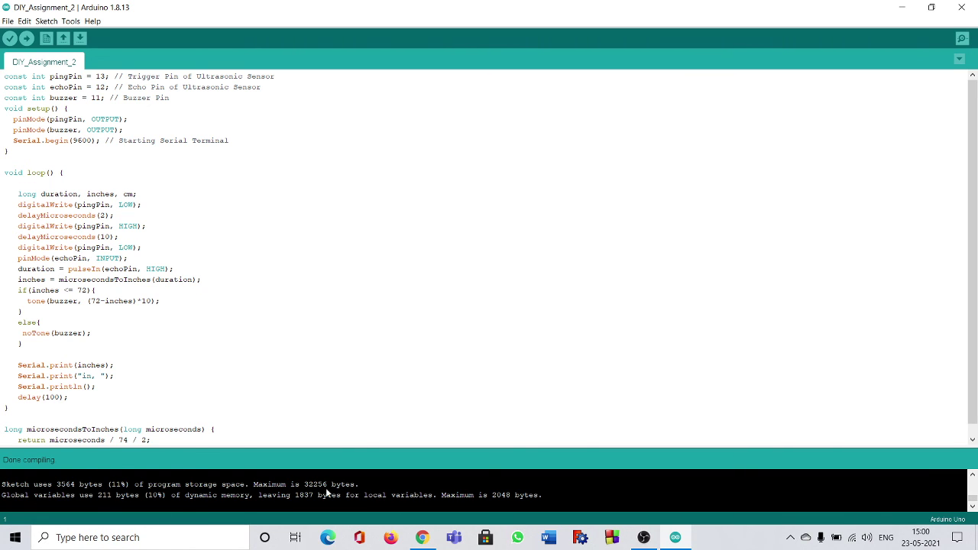
pyautogui.scroll(-1, 316, 302)
pyautogui.scroll(1, 316, 304)
# Step: Go back to the Tinkercad browser window and nudge the circuit view slightly upward
pyautogui.click(421, 537)
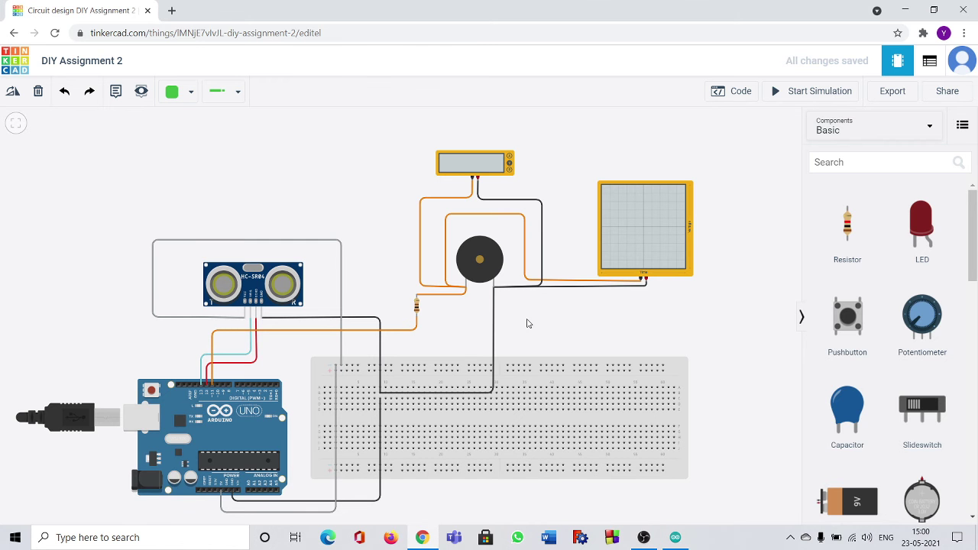
pyautogui.moveTo(534, 326); pyautogui.dragTo(562, 317)
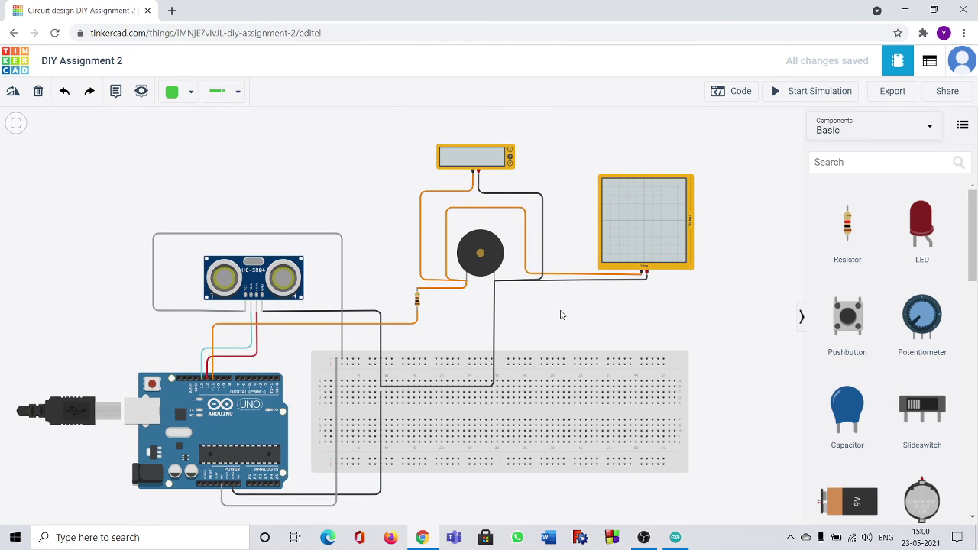